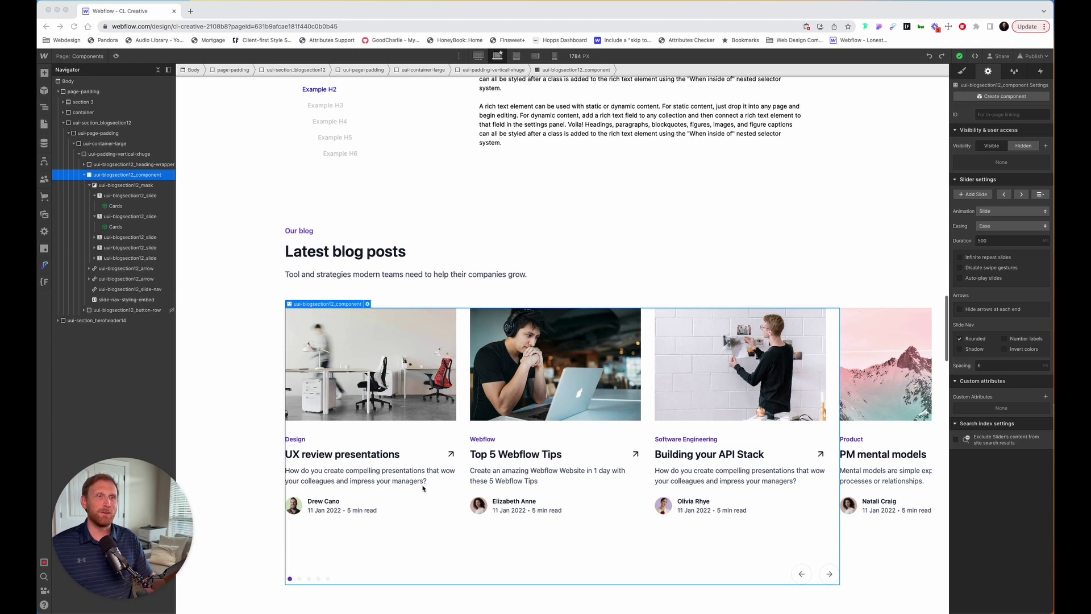
Open the first slide's Cards component for editing and collapse its image, category and title link layers
click(405, 436)
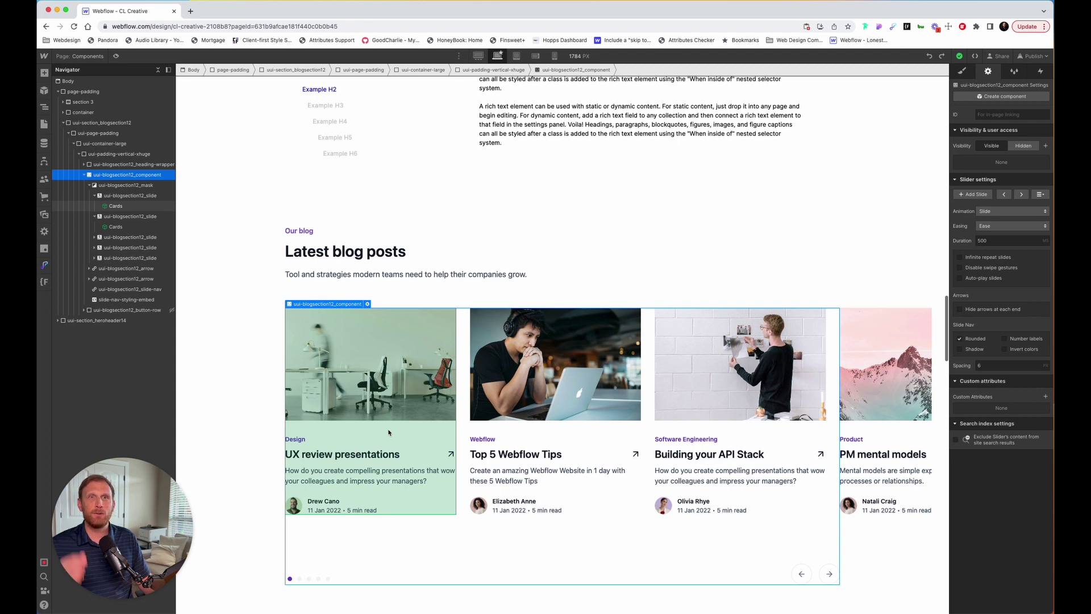
click(122, 206)
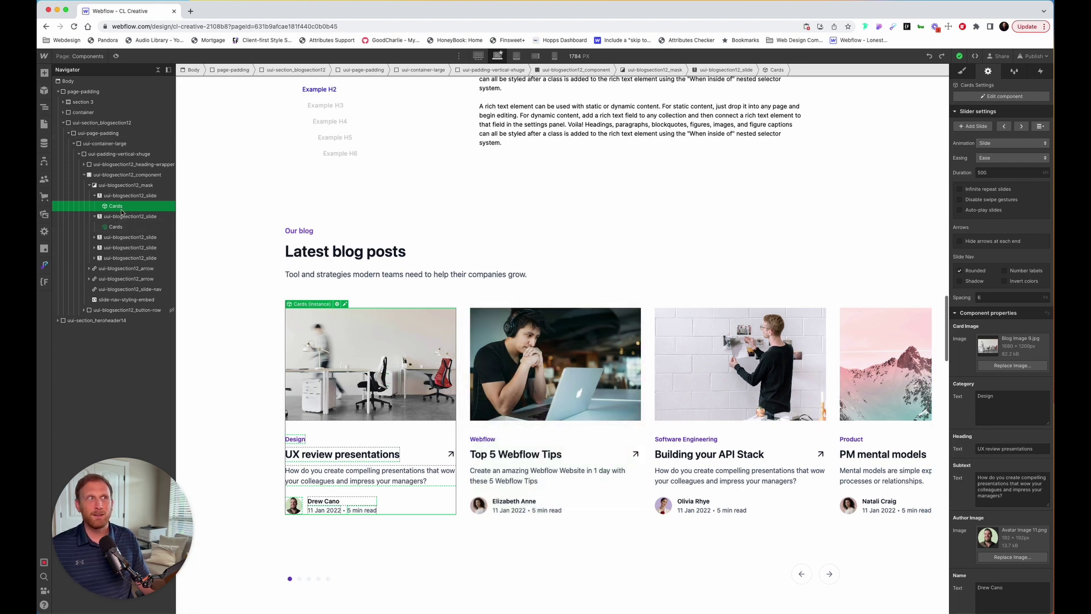
click(1005, 96)
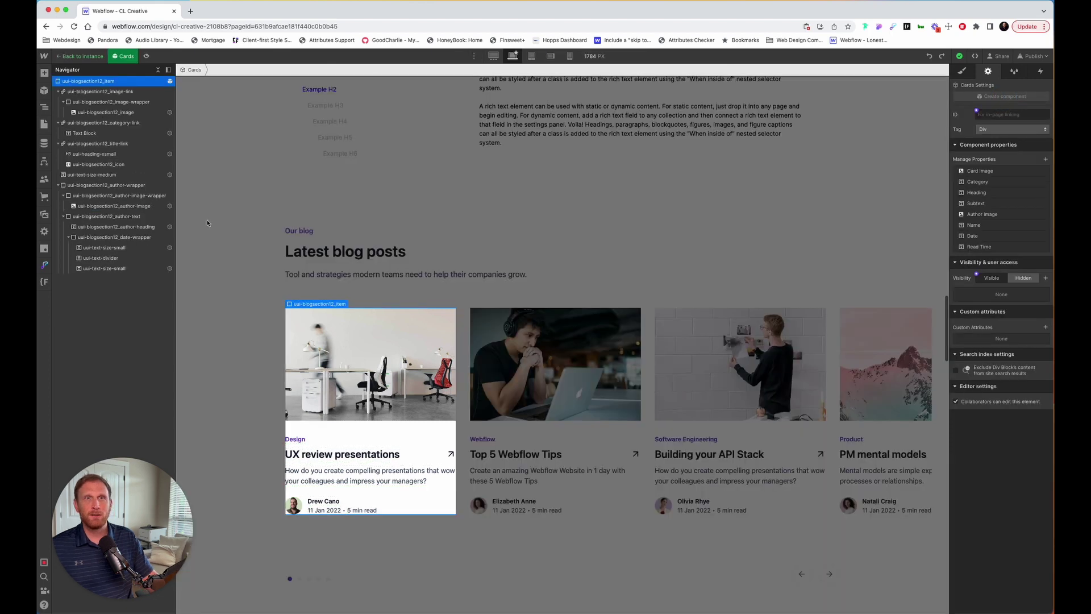
click(63, 102)
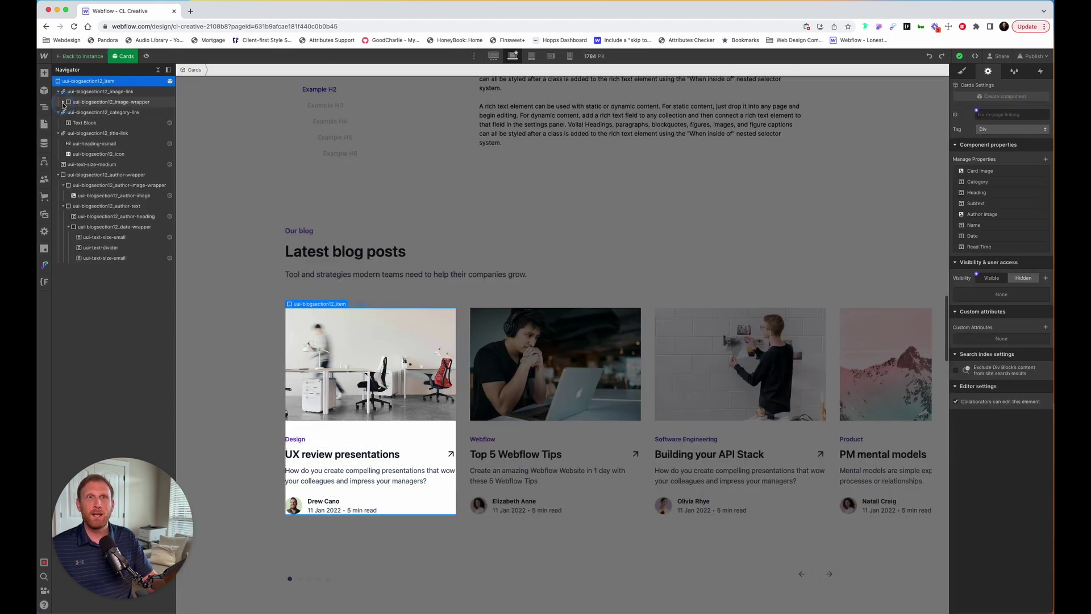
click(59, 112)
click(58, 122)
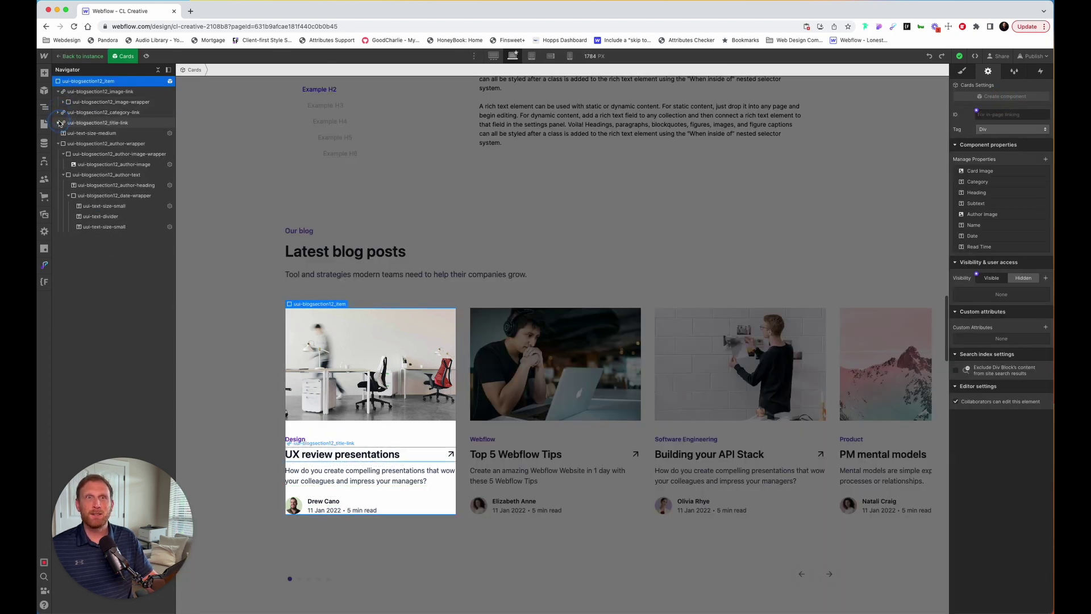
click(58, 91)
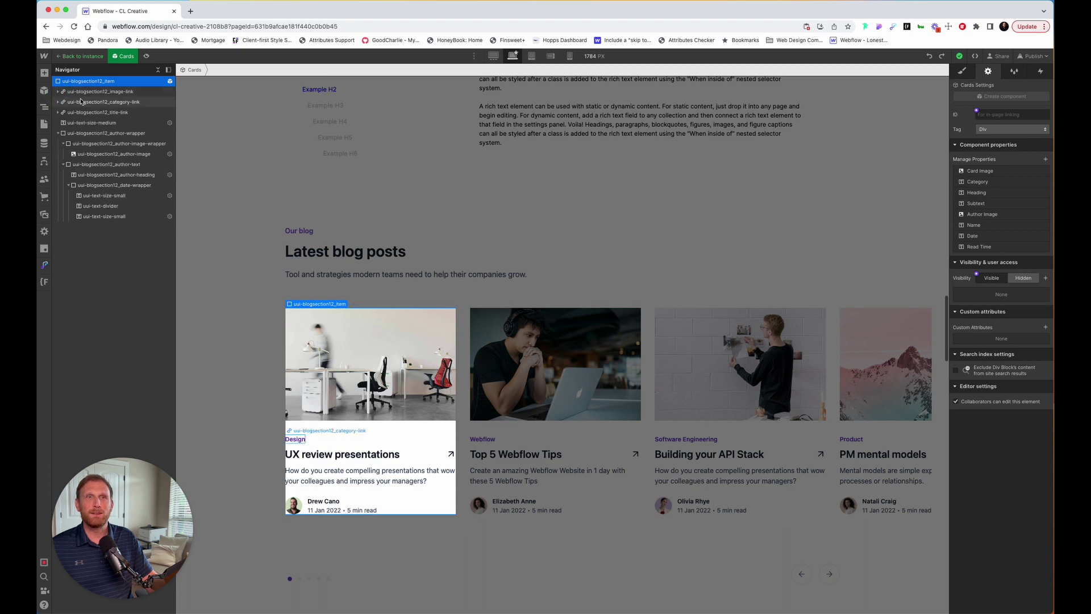
Reorder the Cards component so the image link sits below the category and title links, and return to the page
click(85, 93)
drag(87, 94, 85, 107)
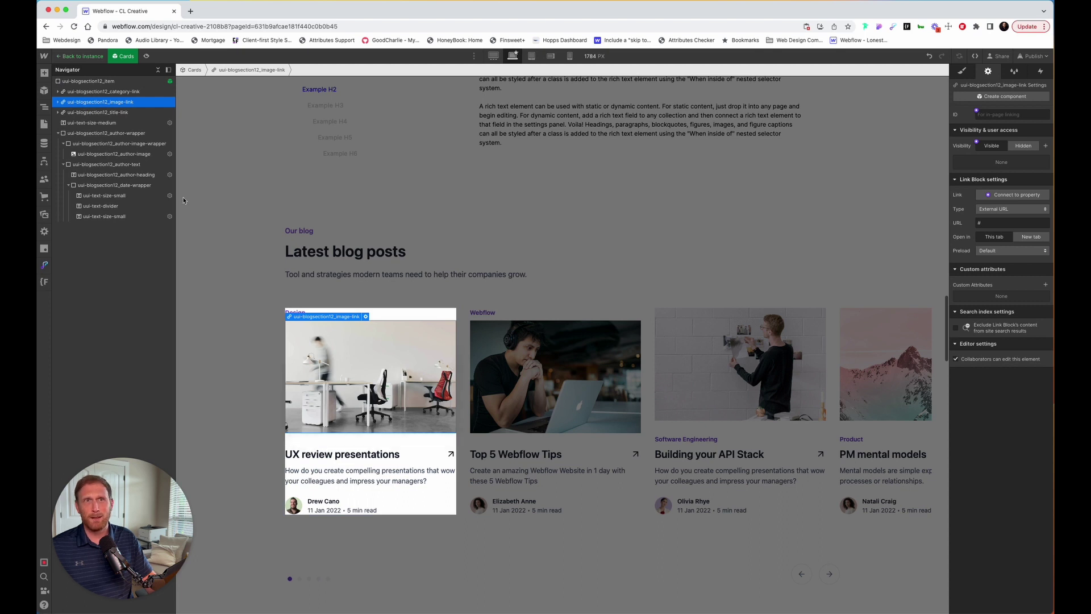
drag(93, 112, 92, 103)
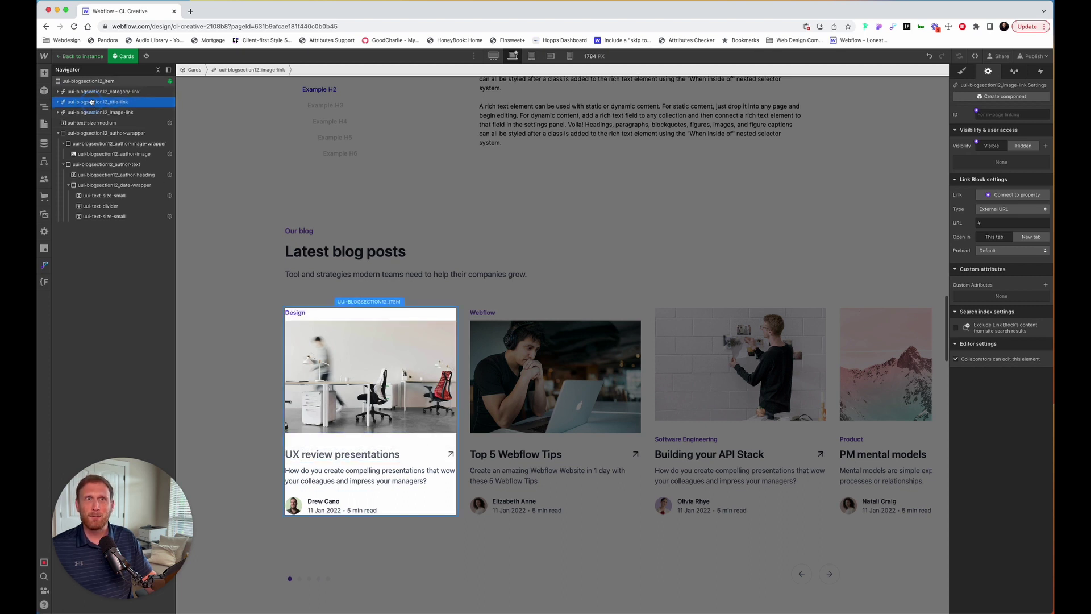
click(233, 375)
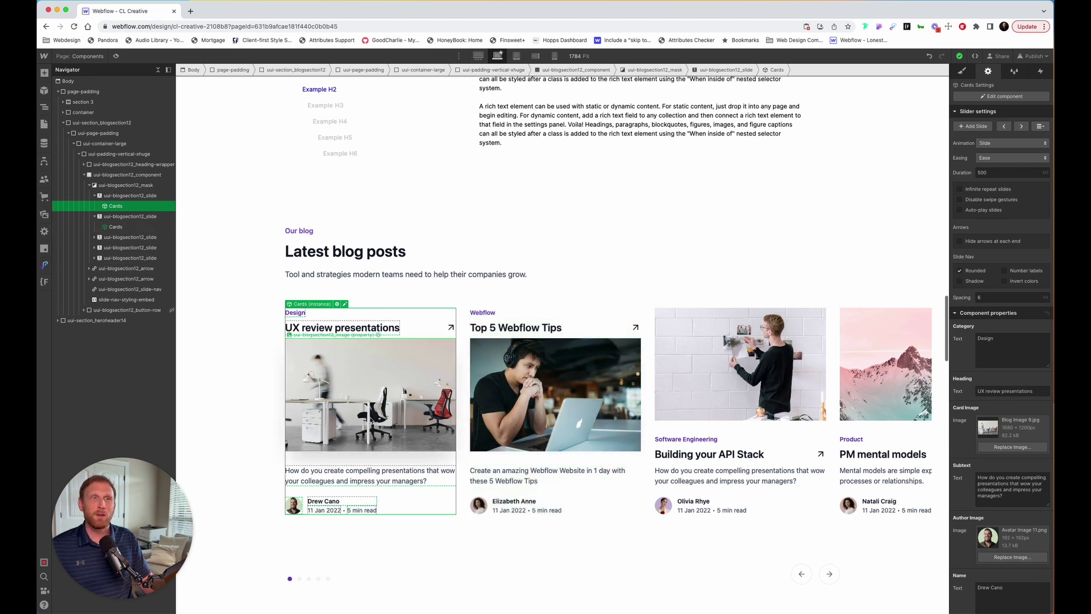
Undo both layer moves made in the Cards component
key(super+z)
key(super+z)
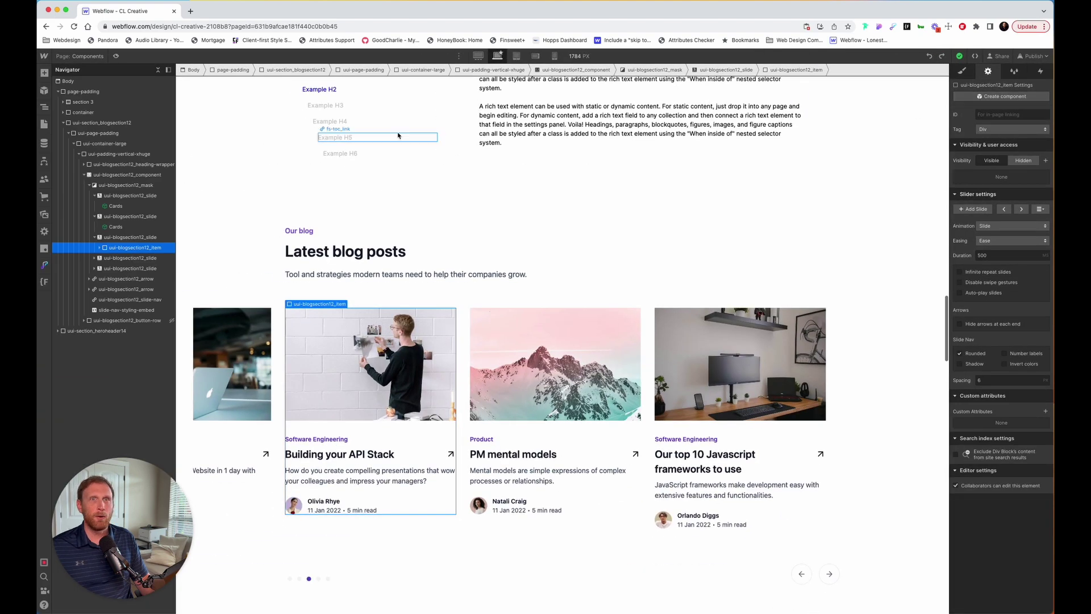
Create a component named Cards 2 from the blog item in the third slide
click(44, 91)
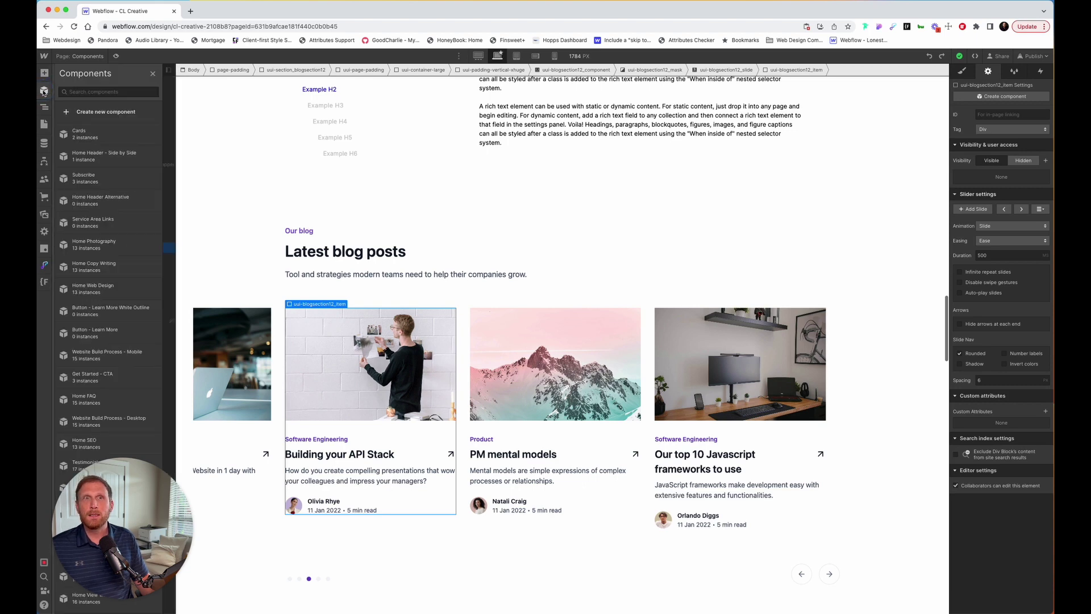
click(153, 75)
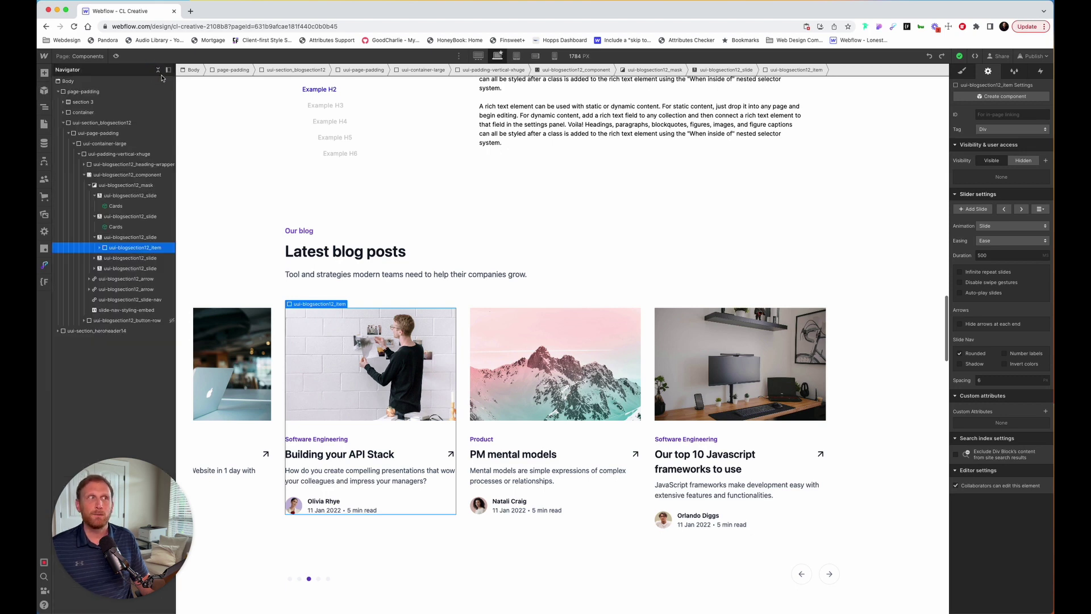
click(1005, 97)
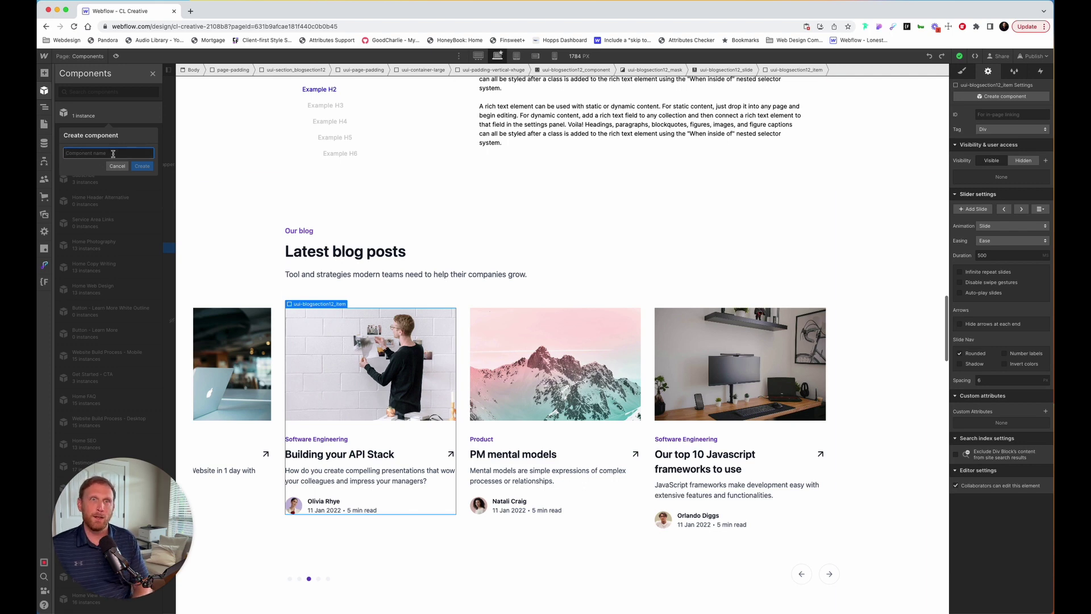
text(Cards 2)
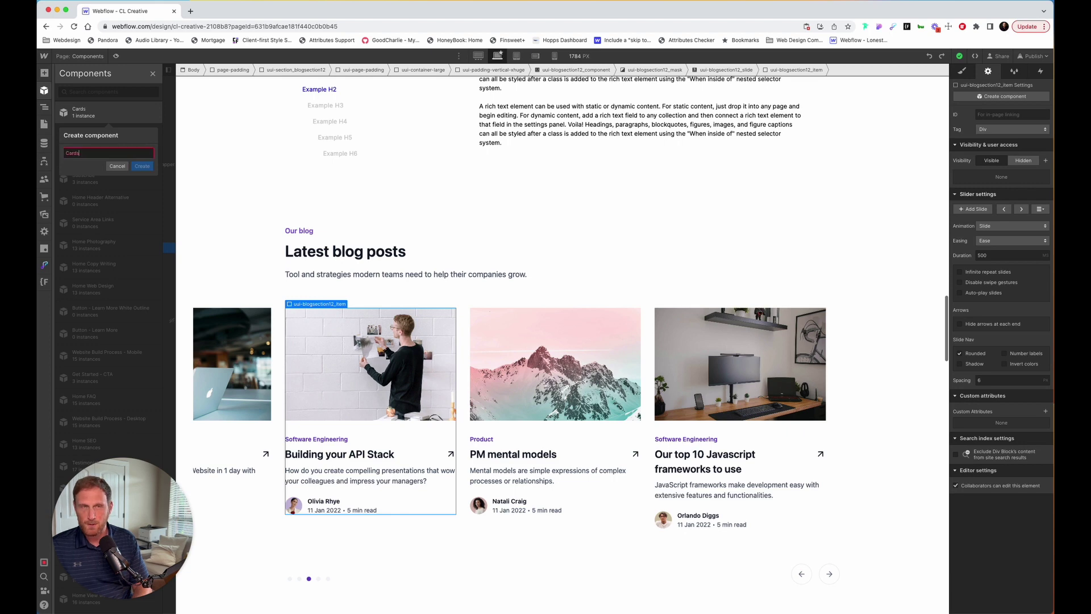
click(142, 166)
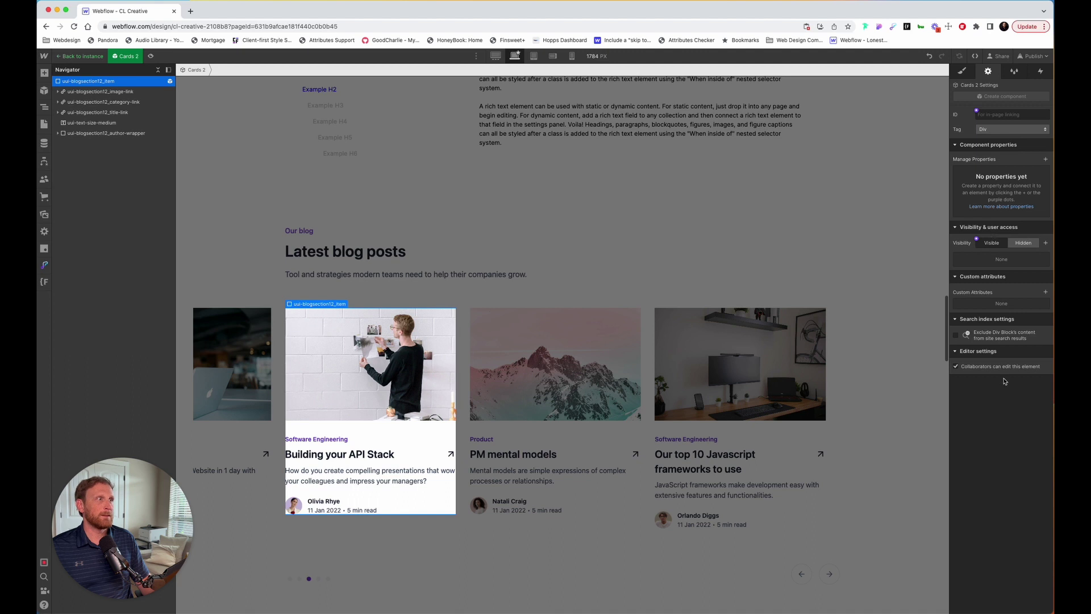
click(80, 57)
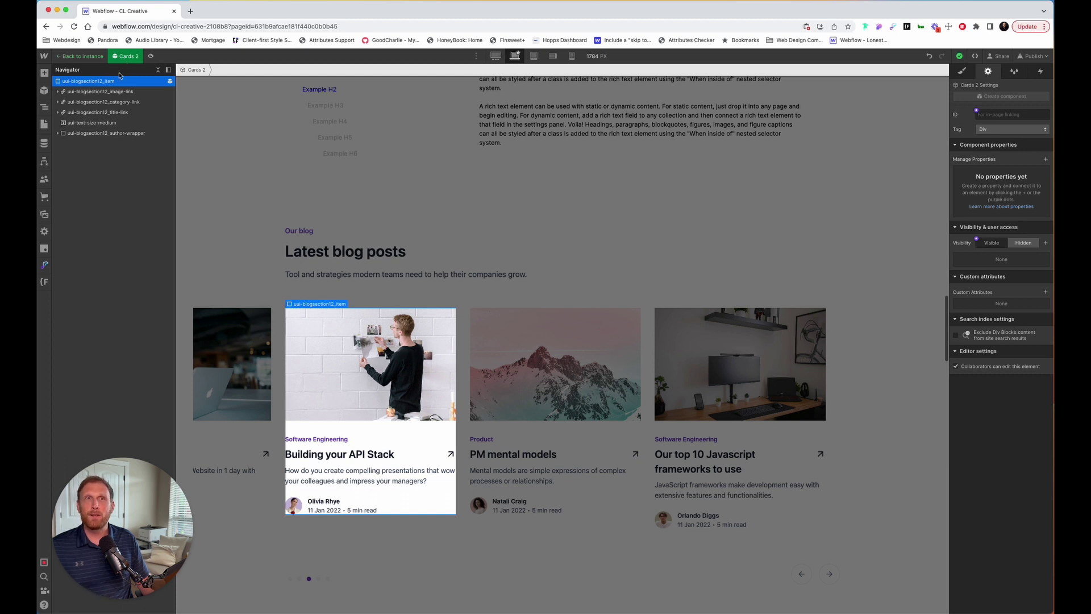
Create a new component property named Image and connect it to the main card image in Cards 2
click(117, 93)
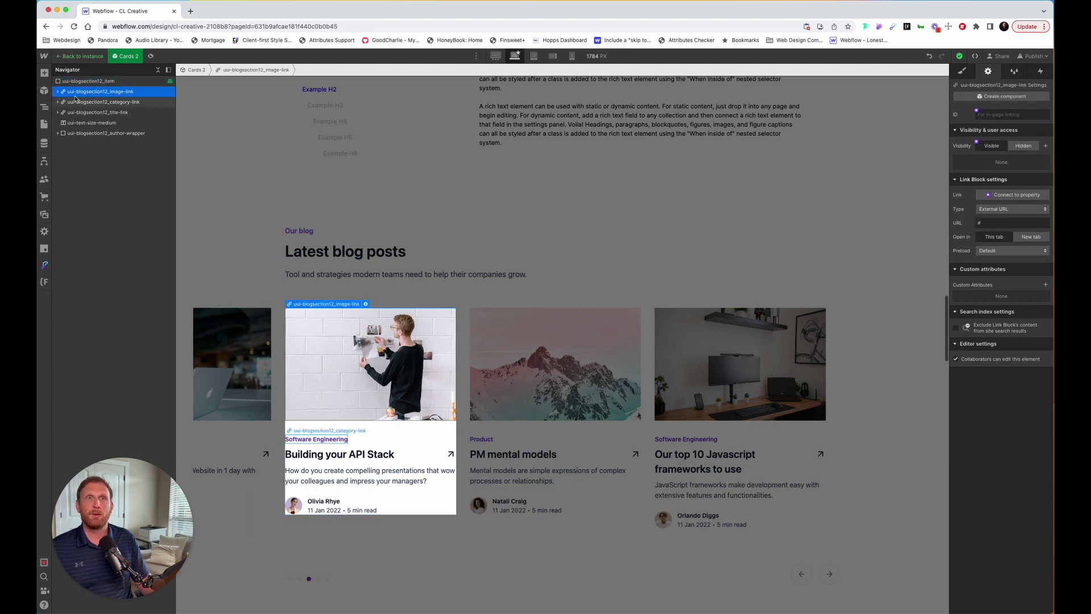
click(58, 92)
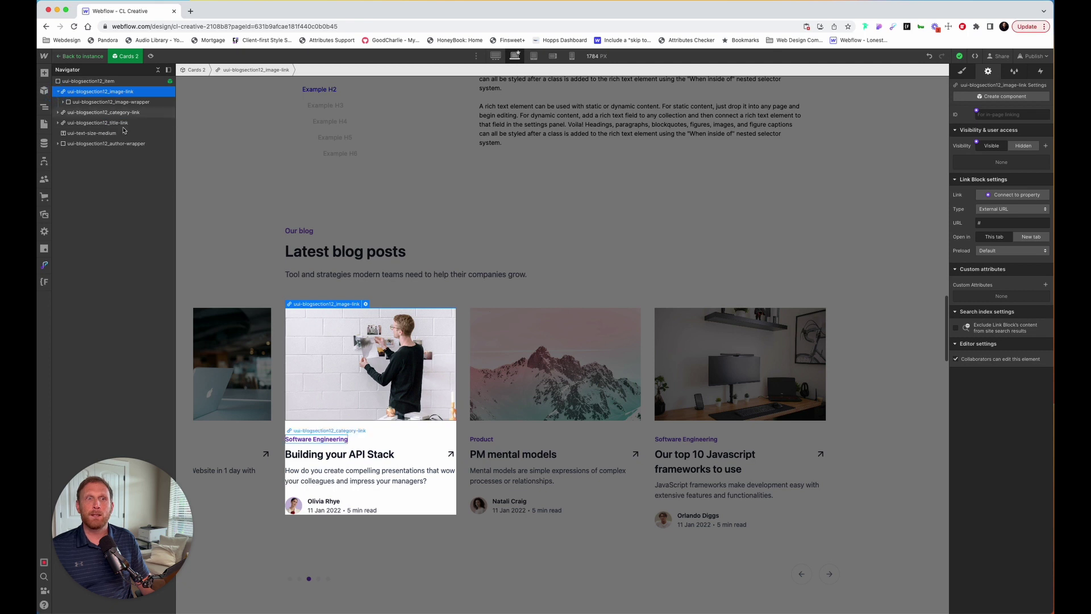
click(328, 378)
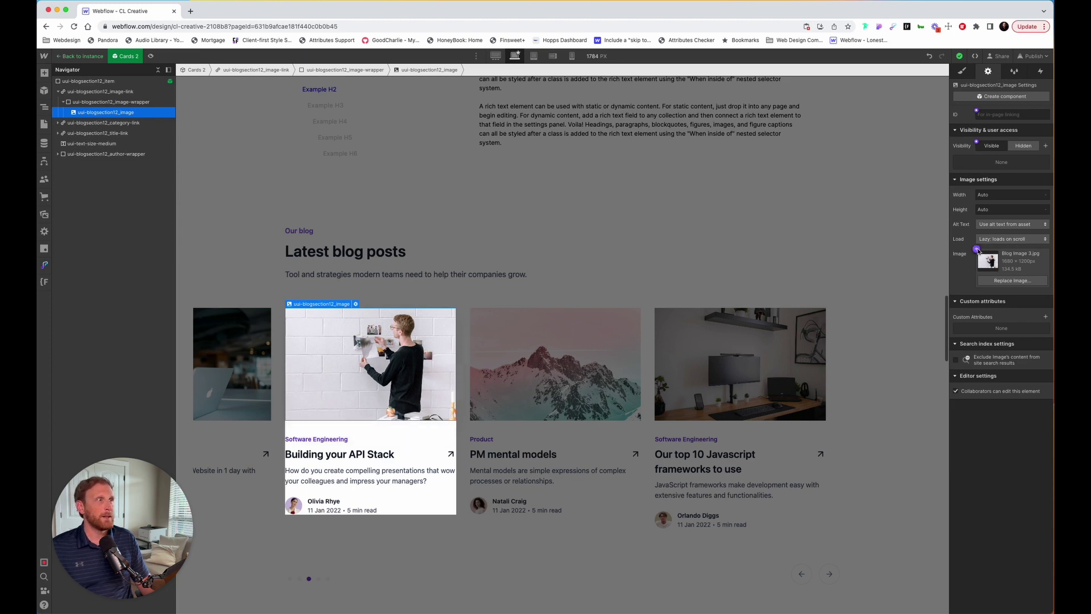
scroll(978, 251, up, 5)
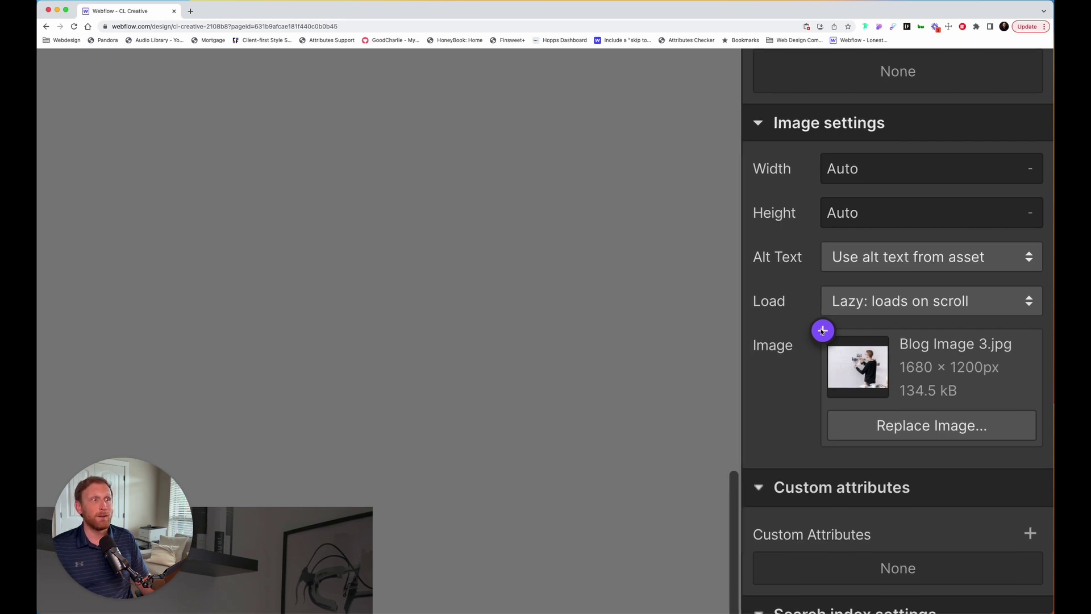
key(super+0)
click(976, 250)
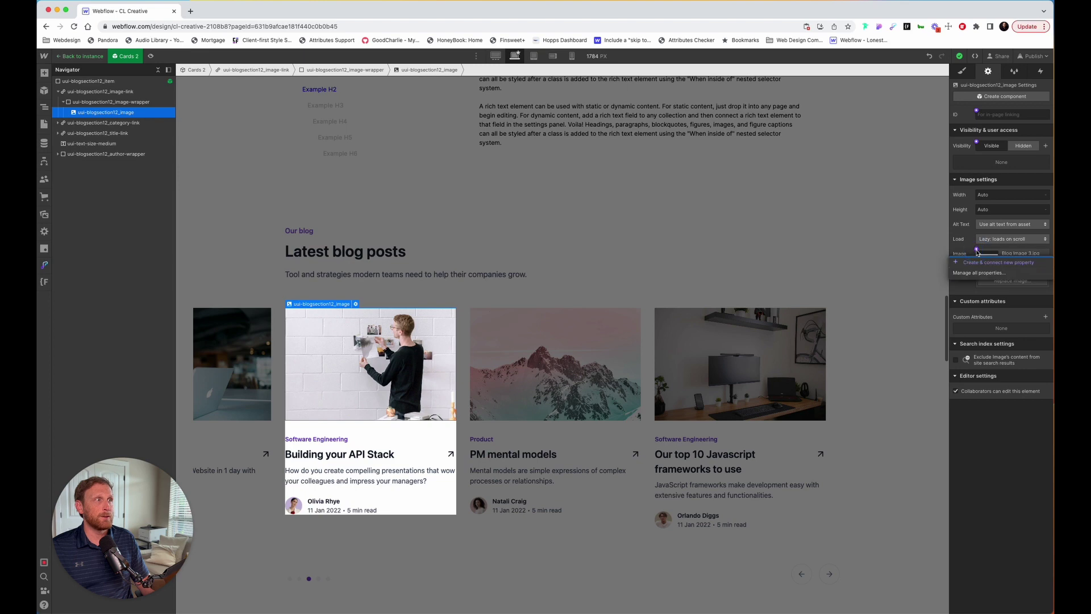
scroll(978, 253, up, 5)
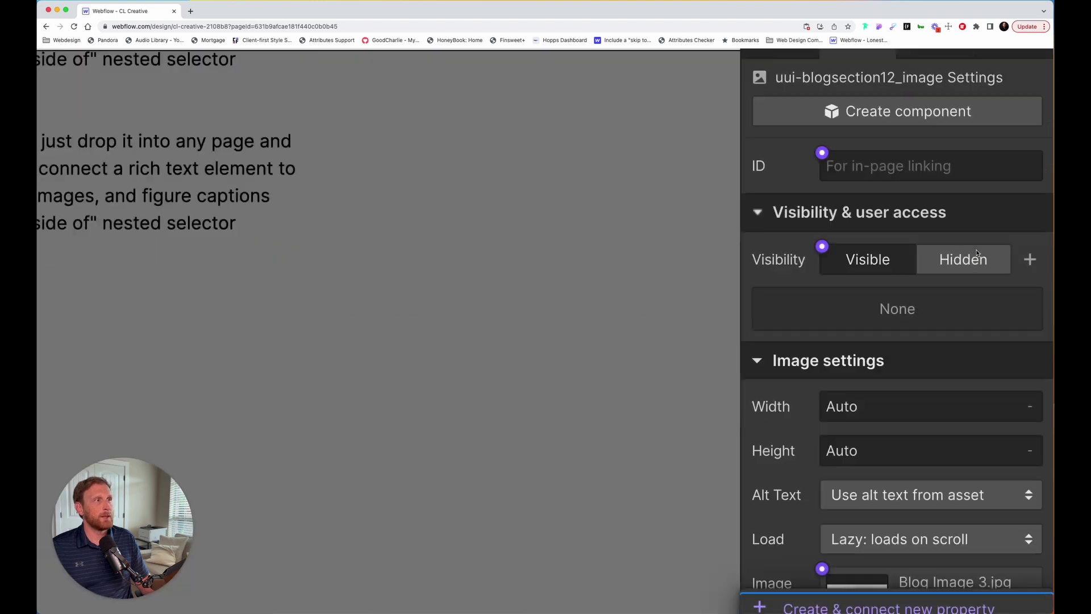
scroll(937, 407, down, 3)
scroll(937, 407, down, 1)
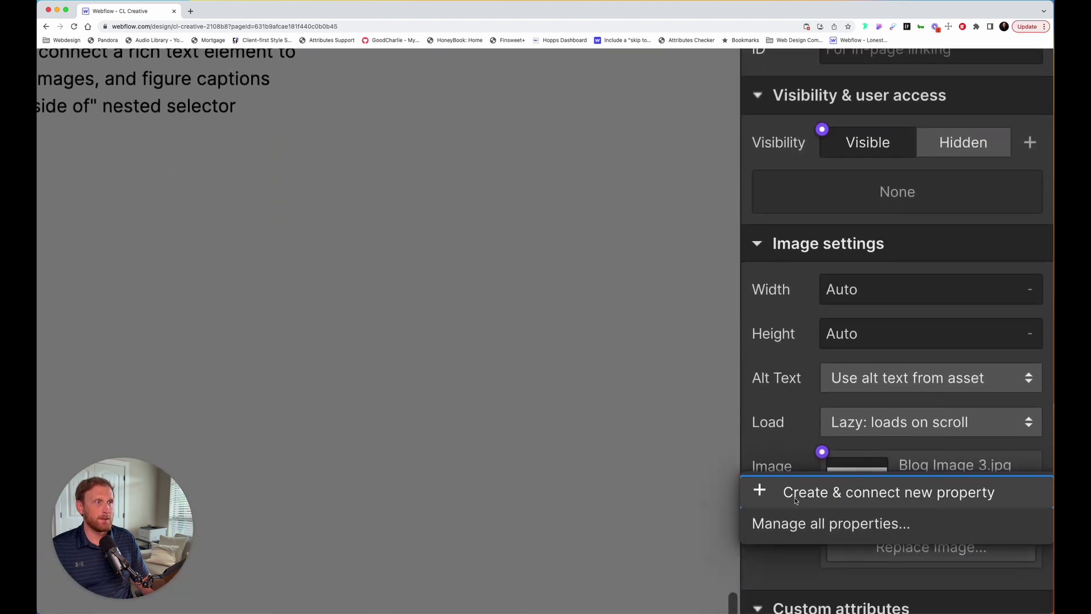
click(890, 492)
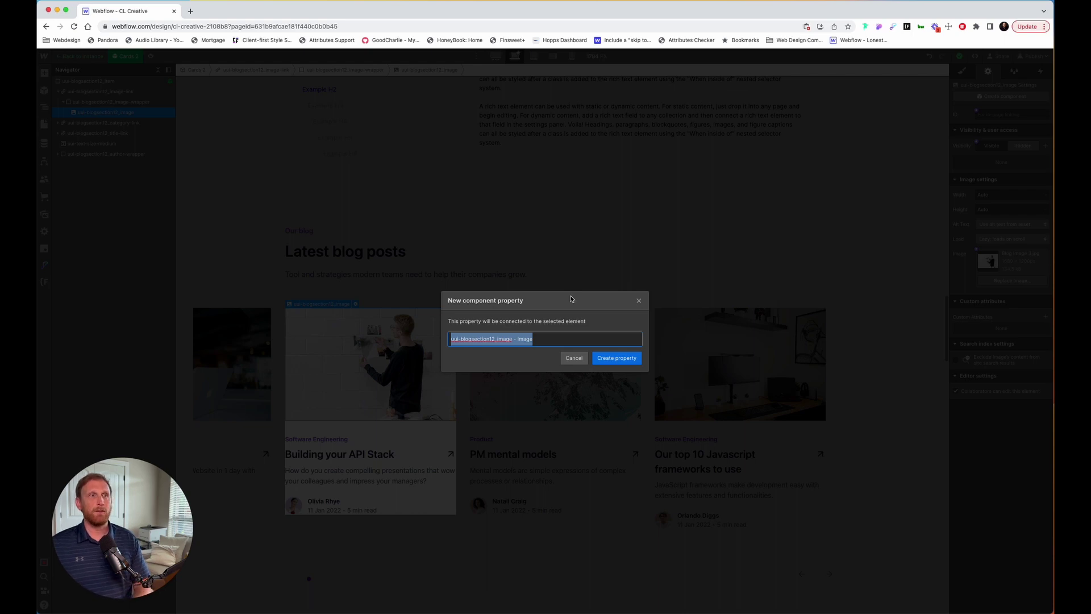
text(Image)
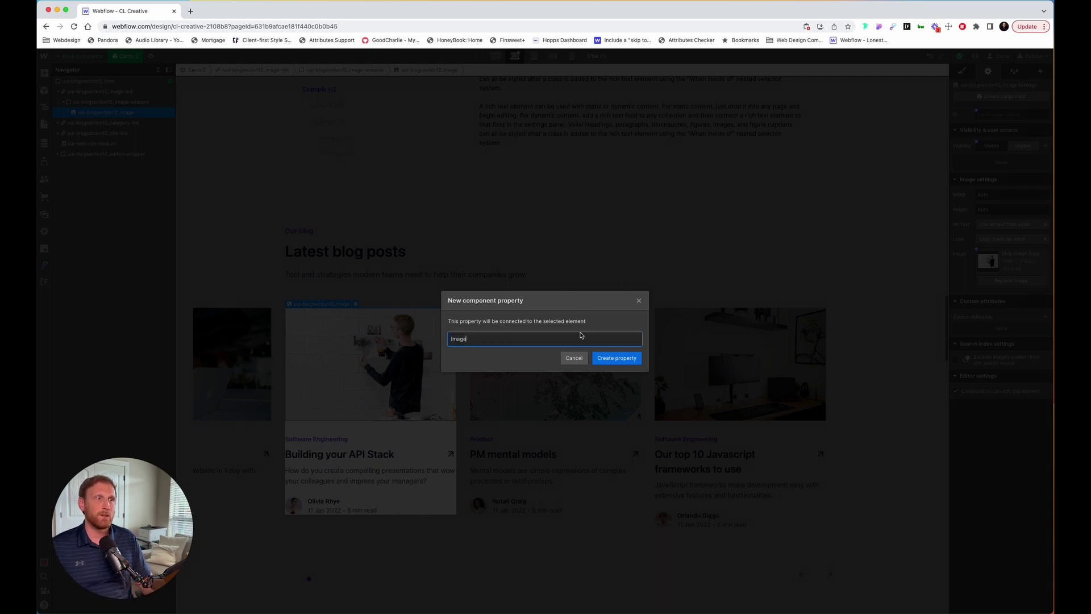
click(613, 358)
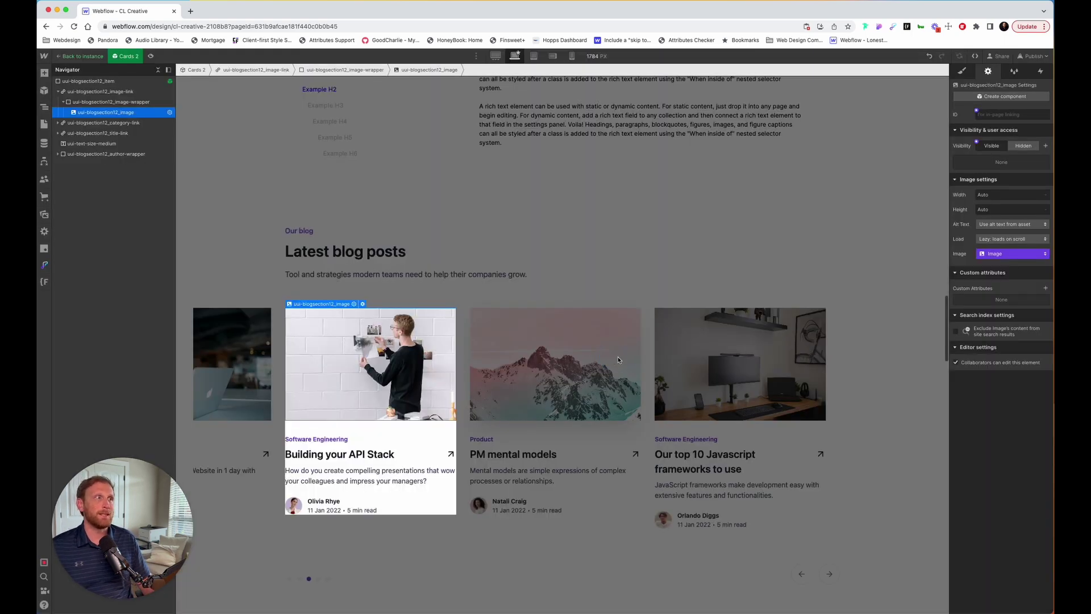
Create a property named Categories and connect it to the text of the card's "Software Engineering" category label
click(332, 439)
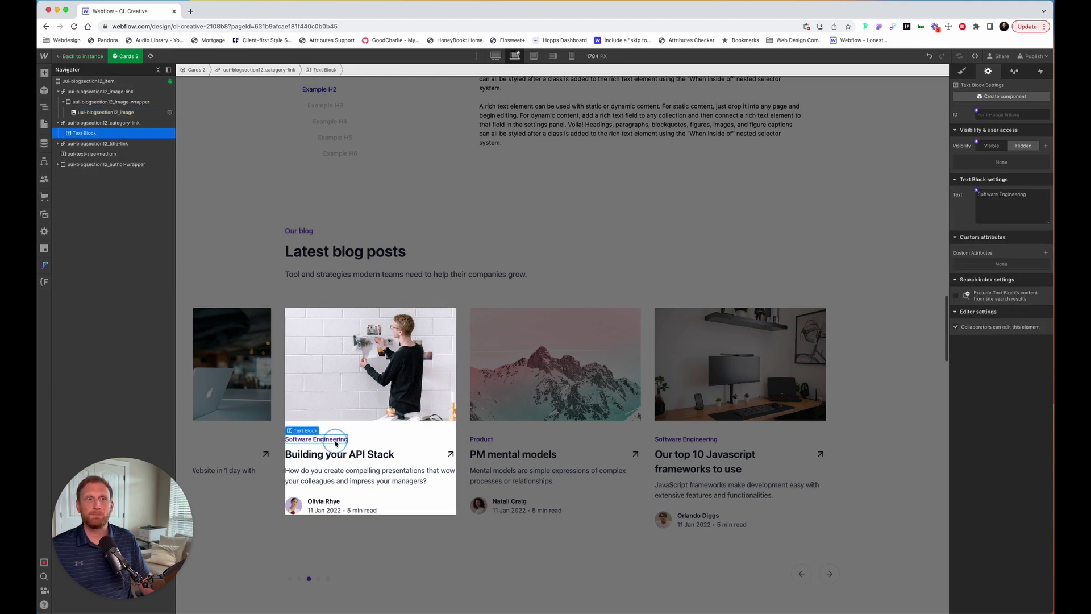
click(977, 191)
click(978, 203)
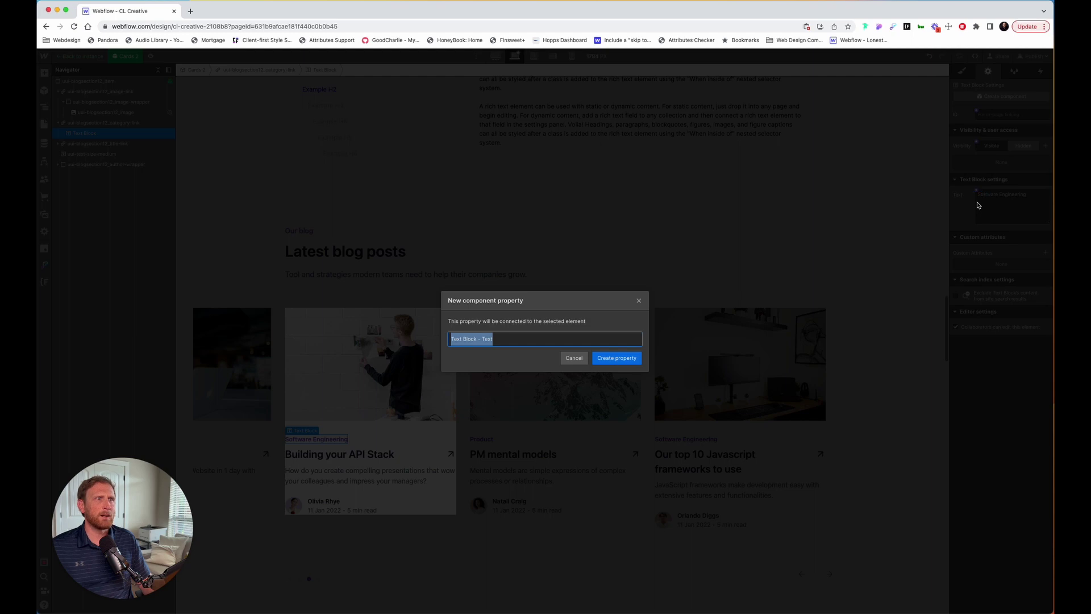
text(Categories)
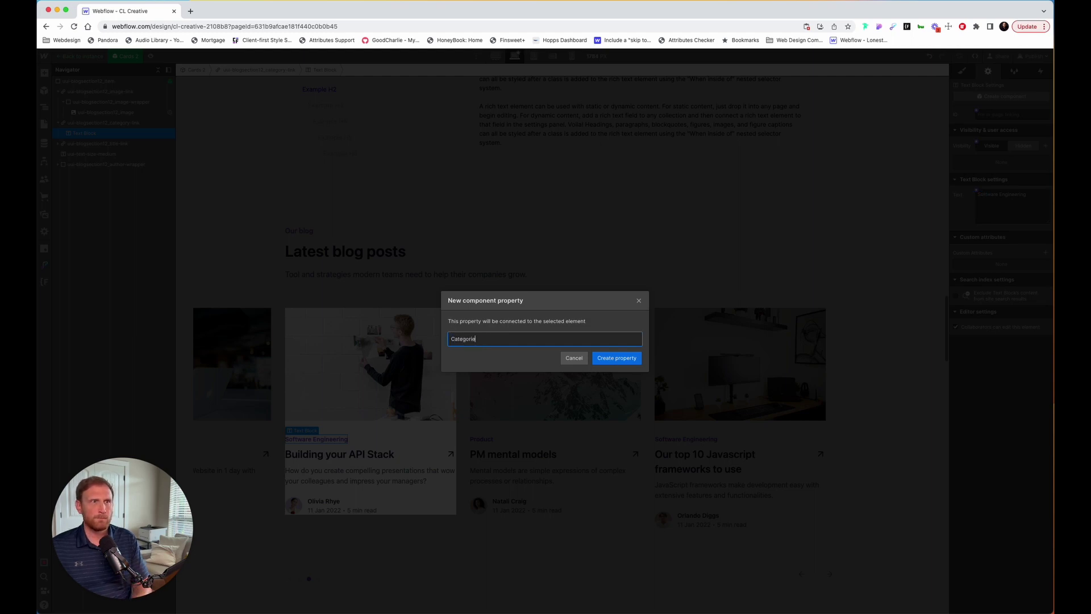
click(629, 359)
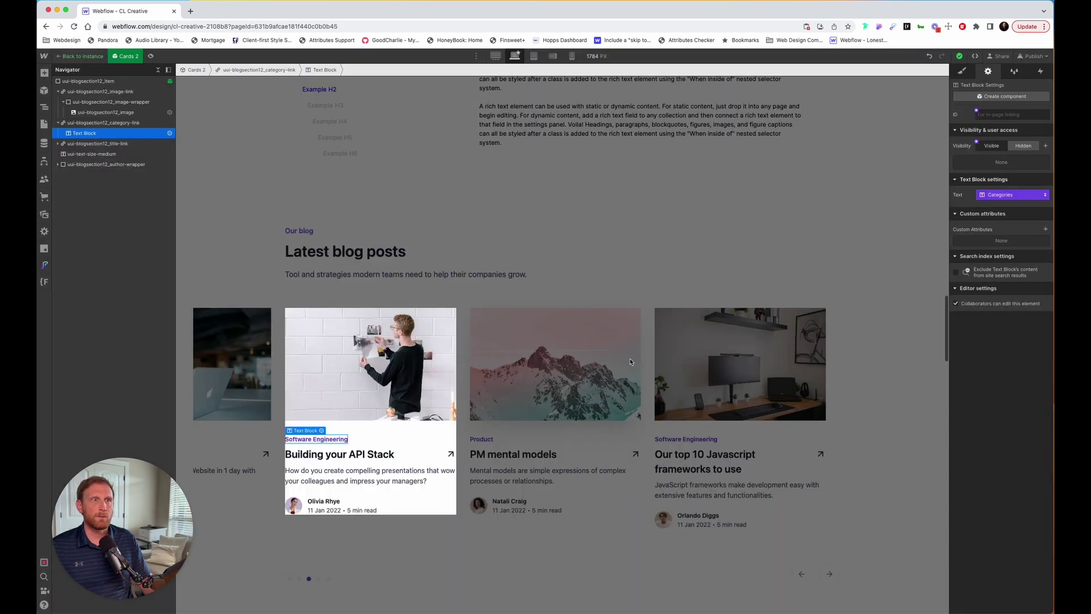
Create a property named Heading and connect it to the text of the card's "Building your API Stack" title
click(318, 460)
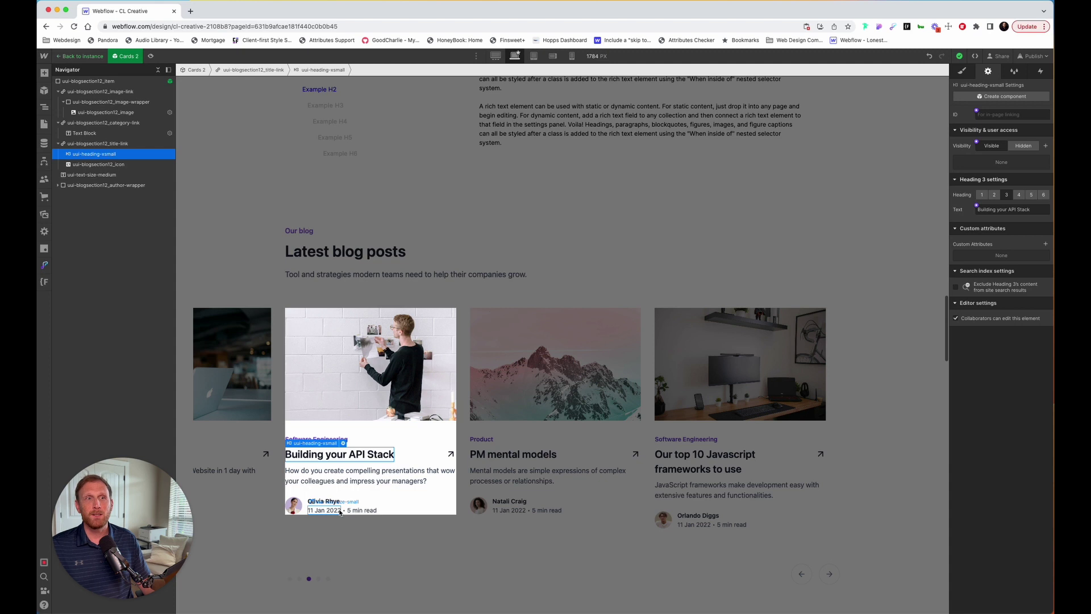
click(976, 205)
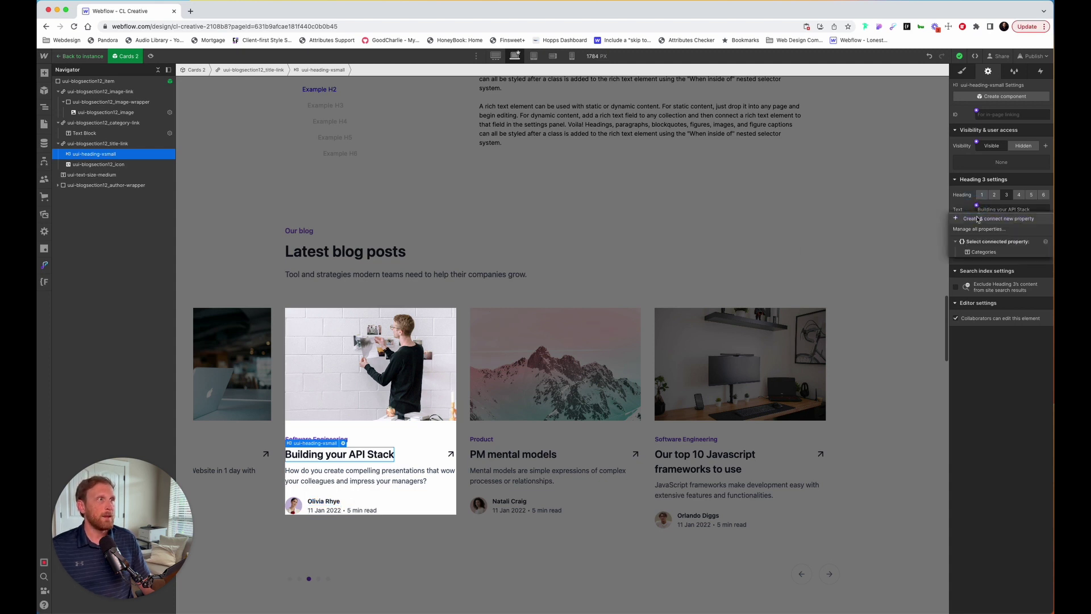
click(977, 219)
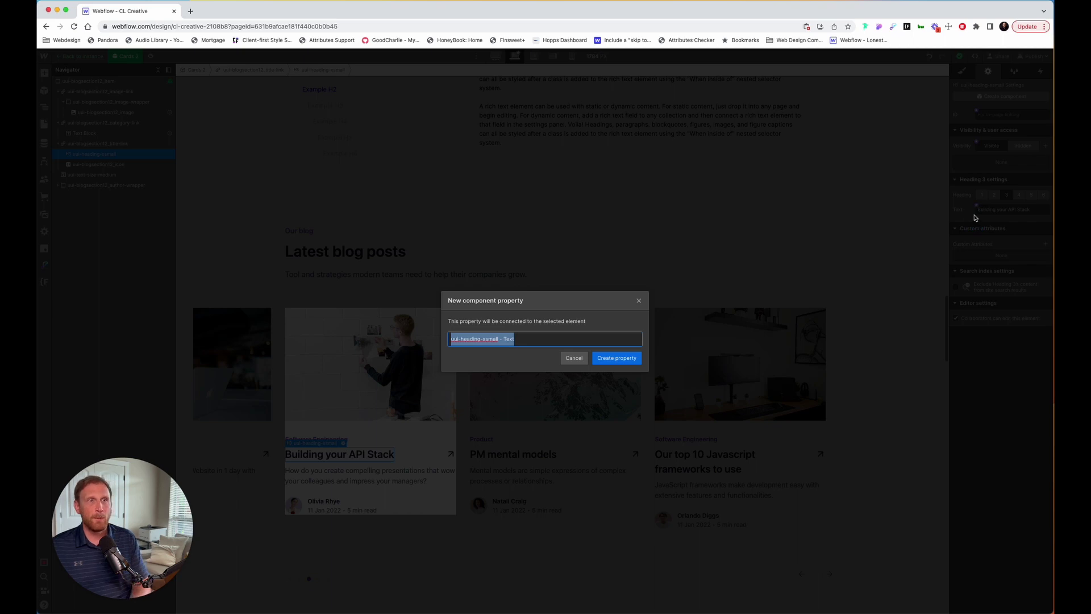
text(Heading)
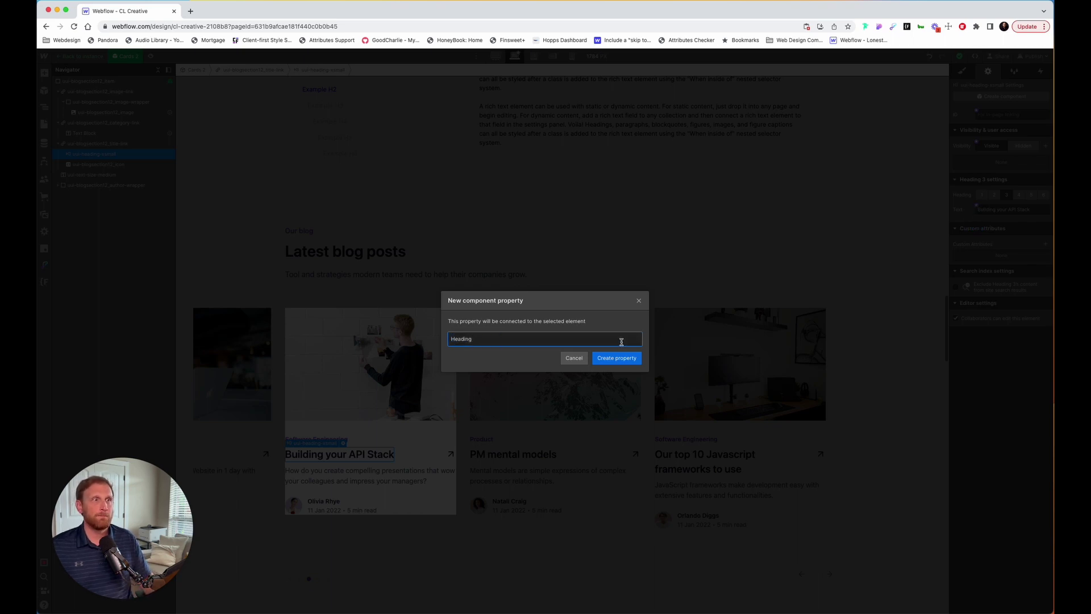
click(621, 363)
Create a property named Description and connect it to the text of the card's paragraph below the title
click(419, 477)
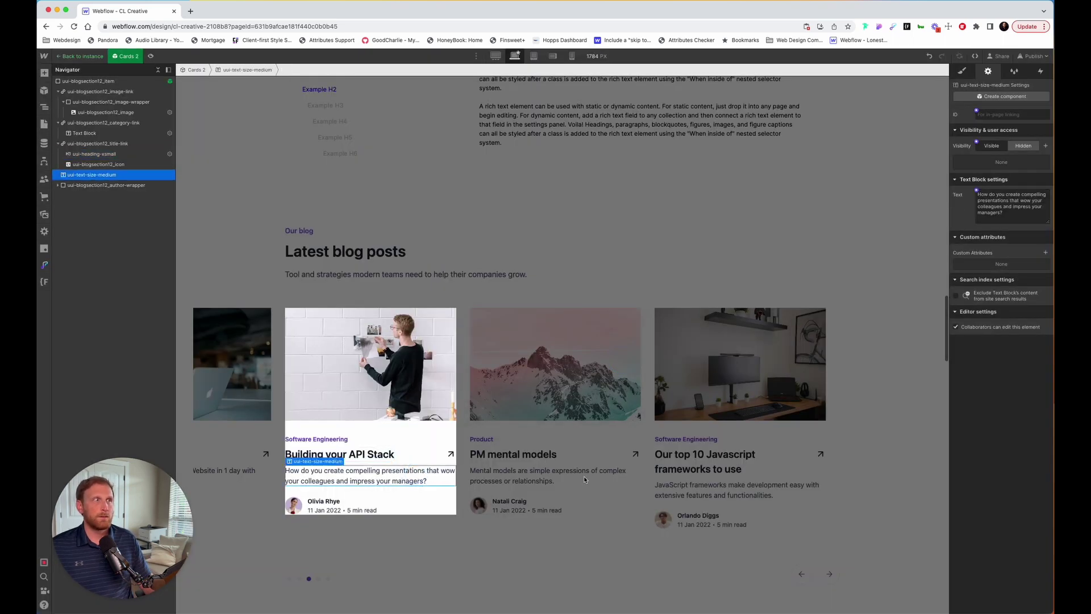
click(976, 189)
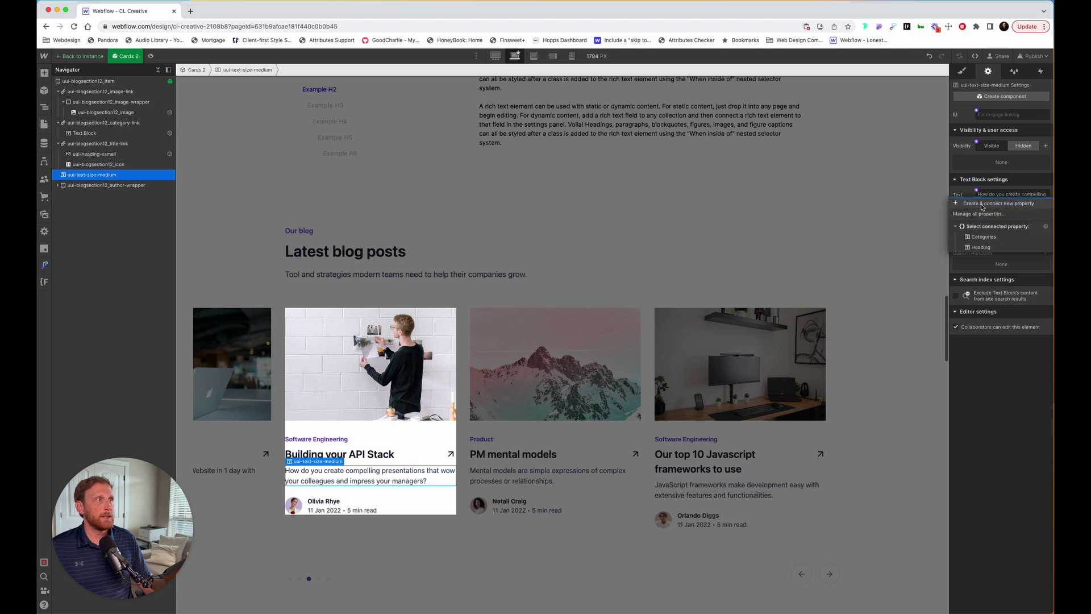
click(982, 207)
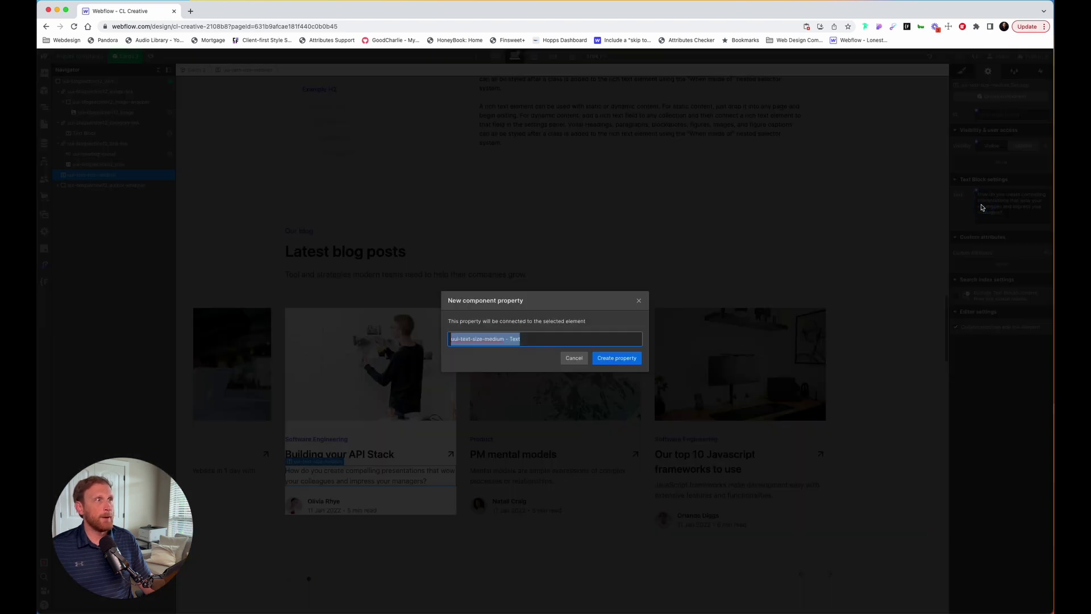
text(Des)
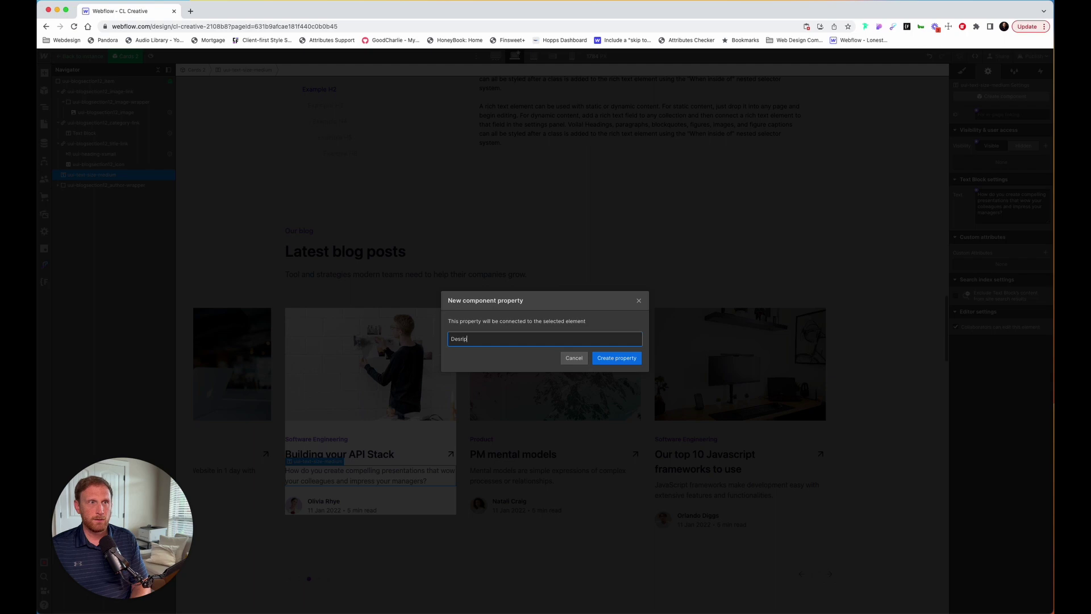
text(cription)
click(624, 358)
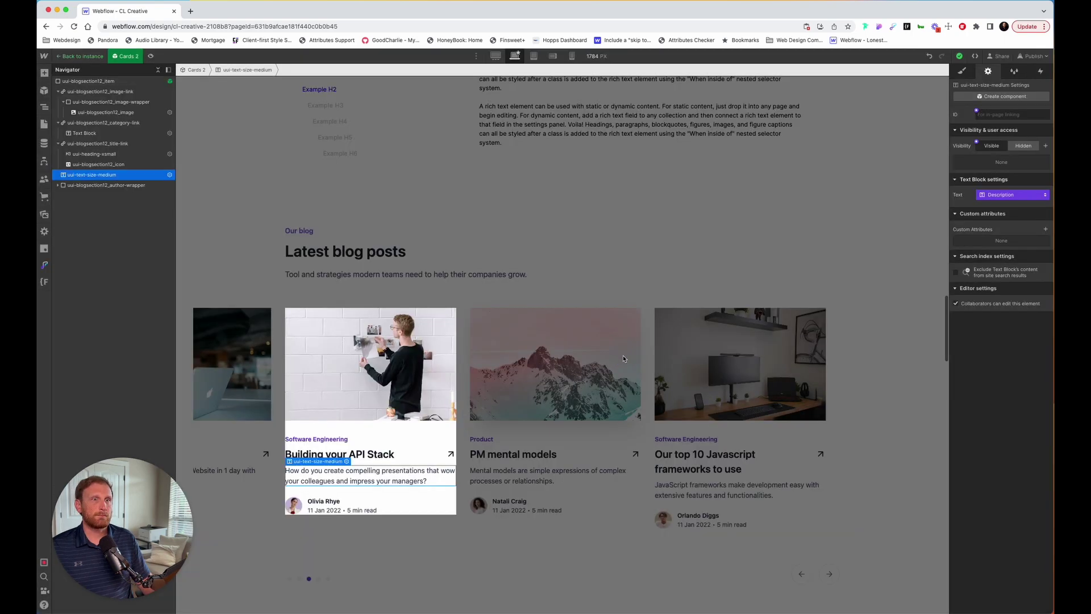
Create a property named Author and connect it to the text of the author's name in the card
click(322, 501)
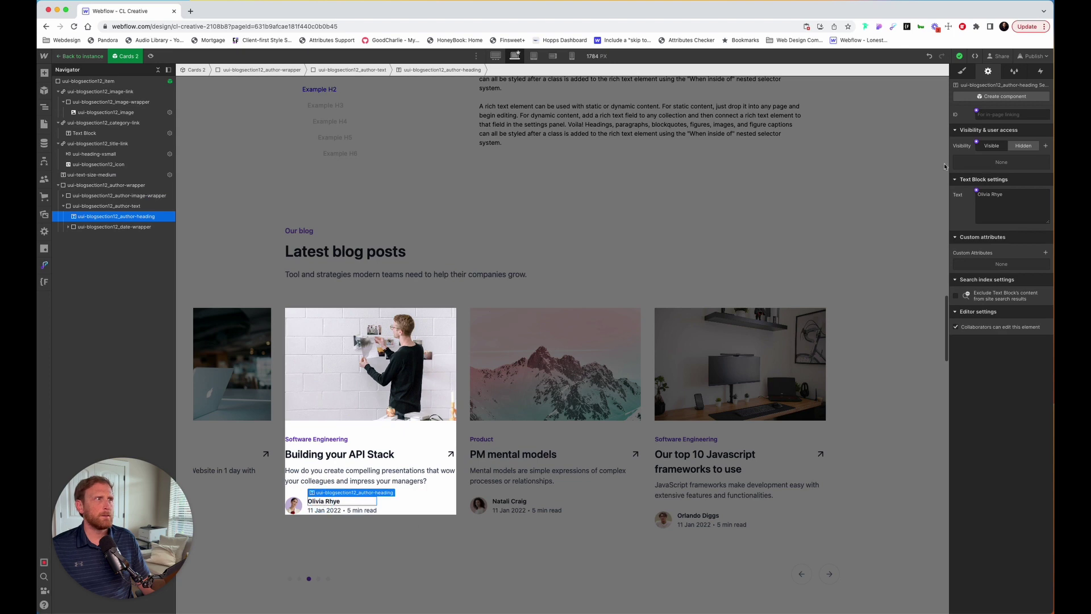
click(977, 190)
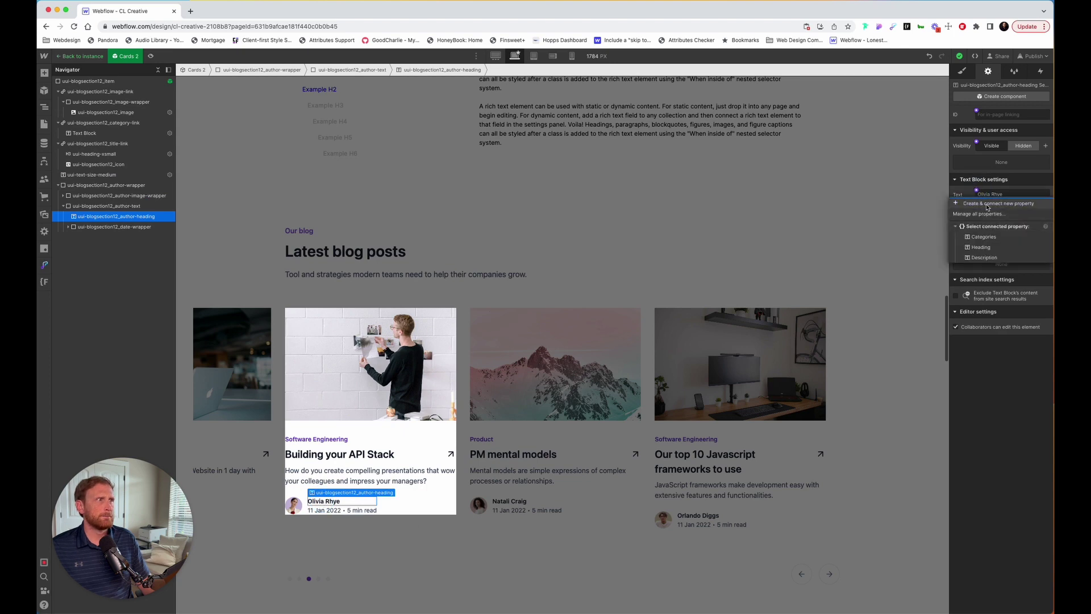
click(988, 204)
text(Author)
click(627, 358)
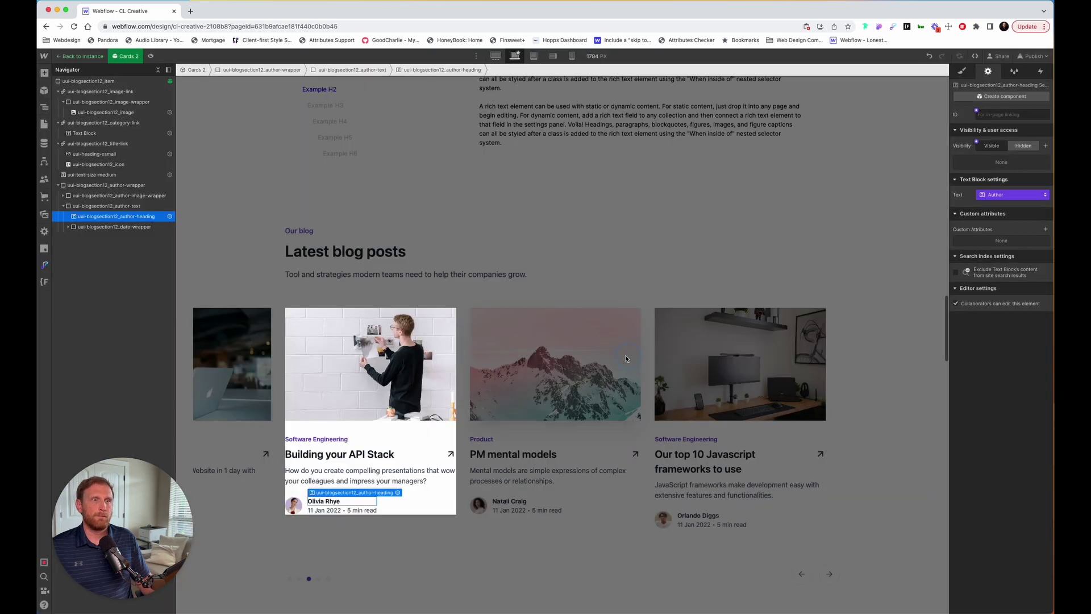
Create a property named Date and connect it to the card's "11 Jan 2022" text
click(324, 510)
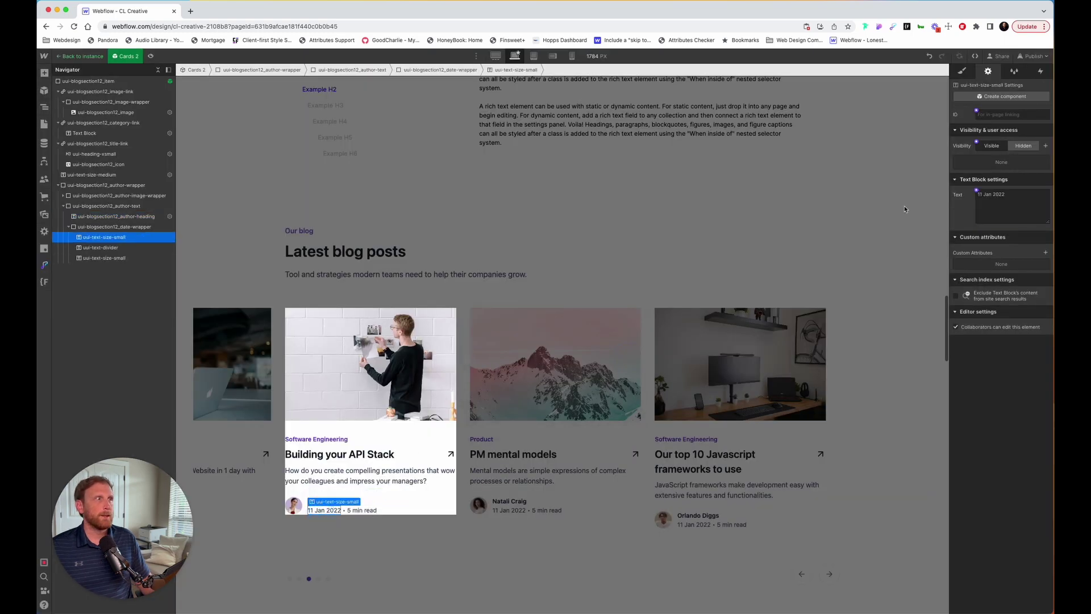
click(976, 192)
click(977, 208)
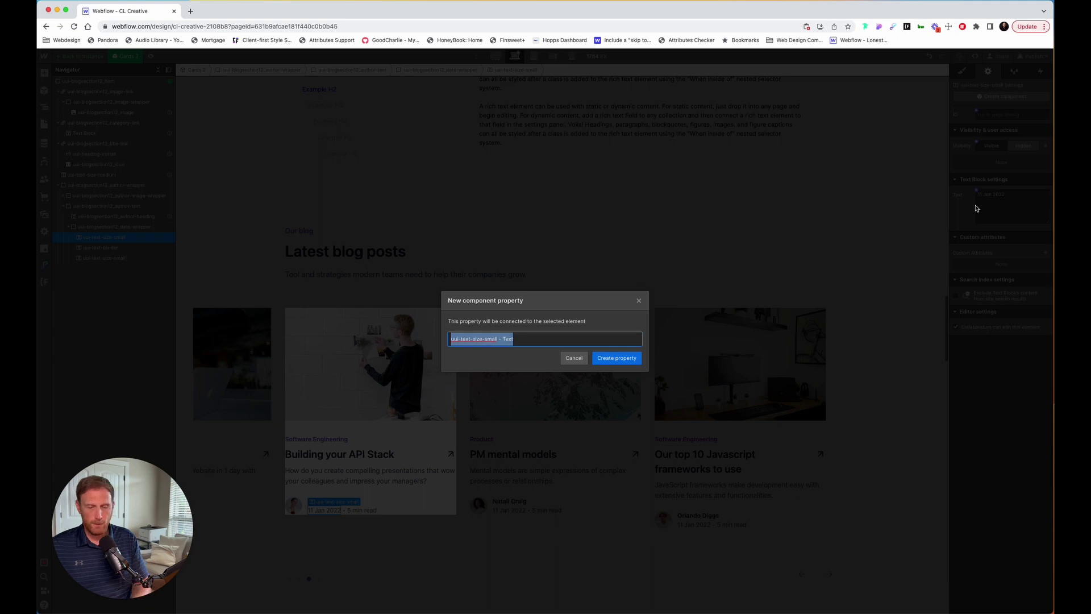
text(Date)
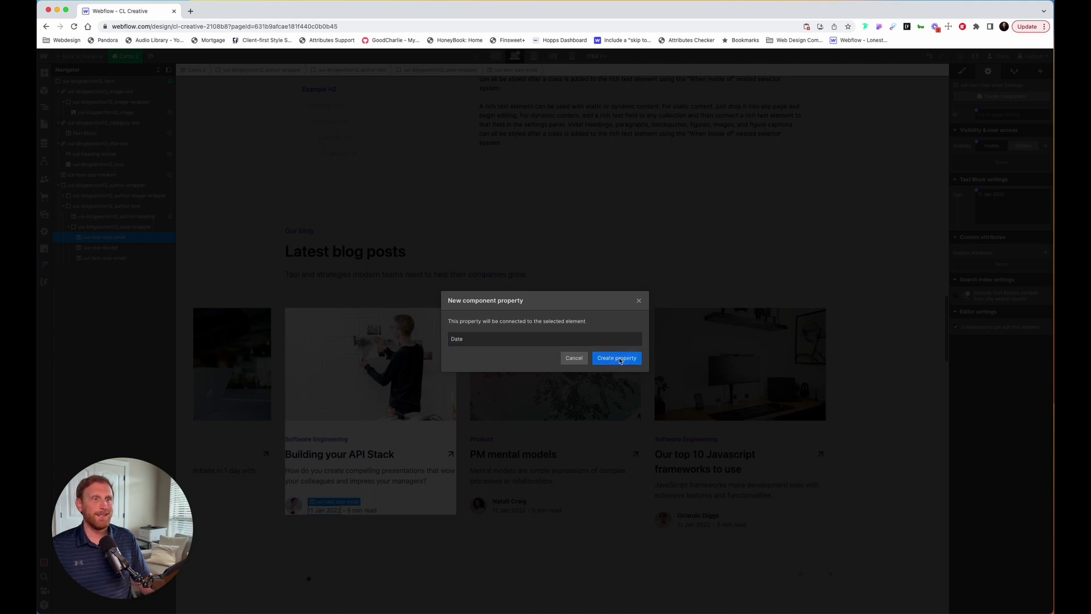
click(617, 358)
Create a property named Read Time and connect it to the card's "5 min read" text
click(361, 510)
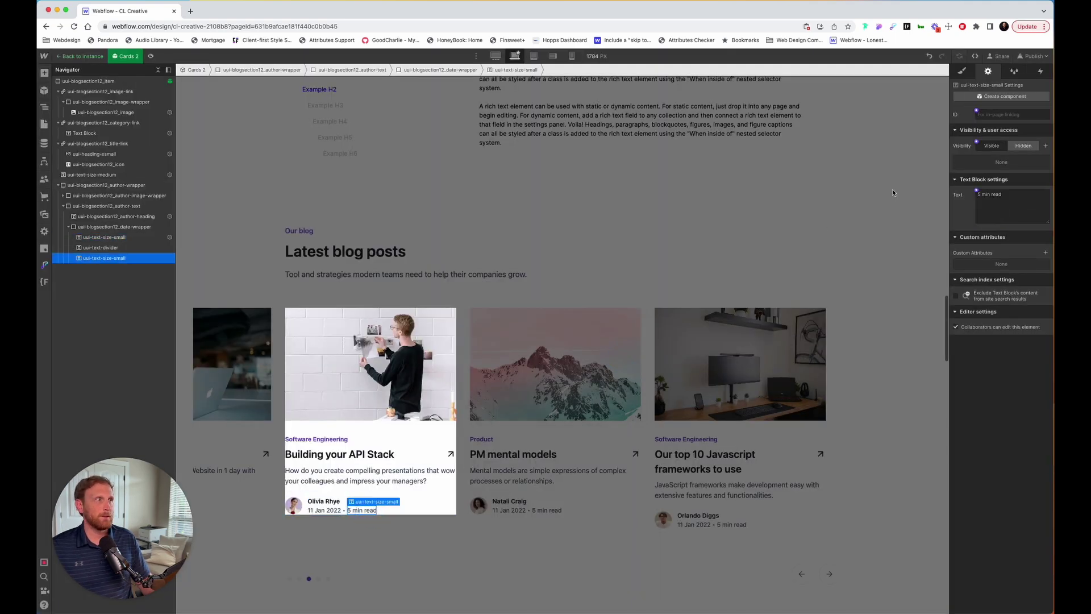
click(977, 192)
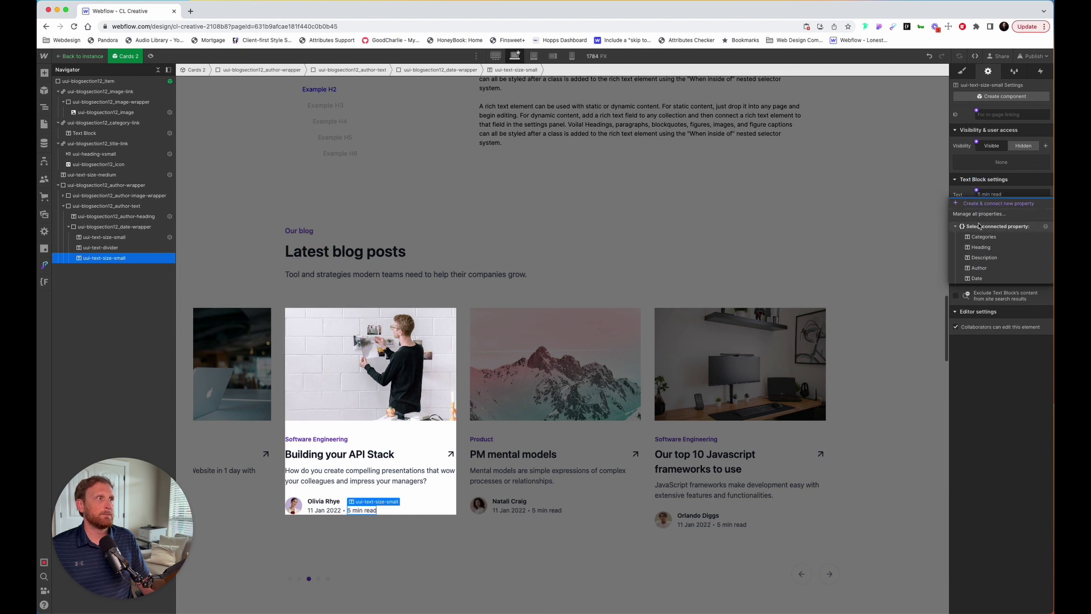
click(981, 203)
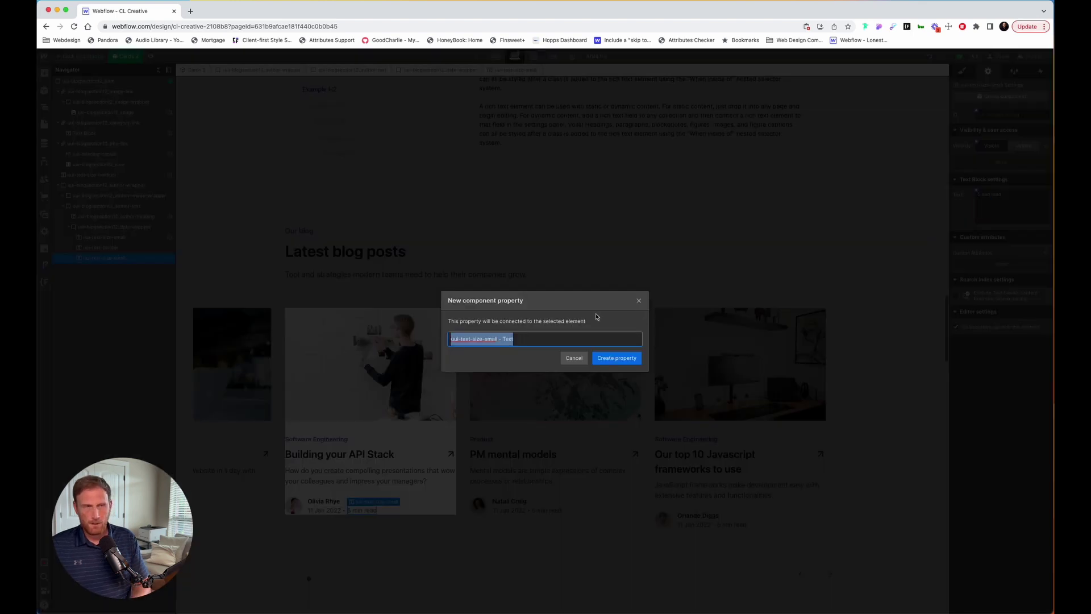
text(Read Teime)
key(BackSpace)
key(BackSpace)
key(BackSpace)
key(BackSpace)
text(imte)
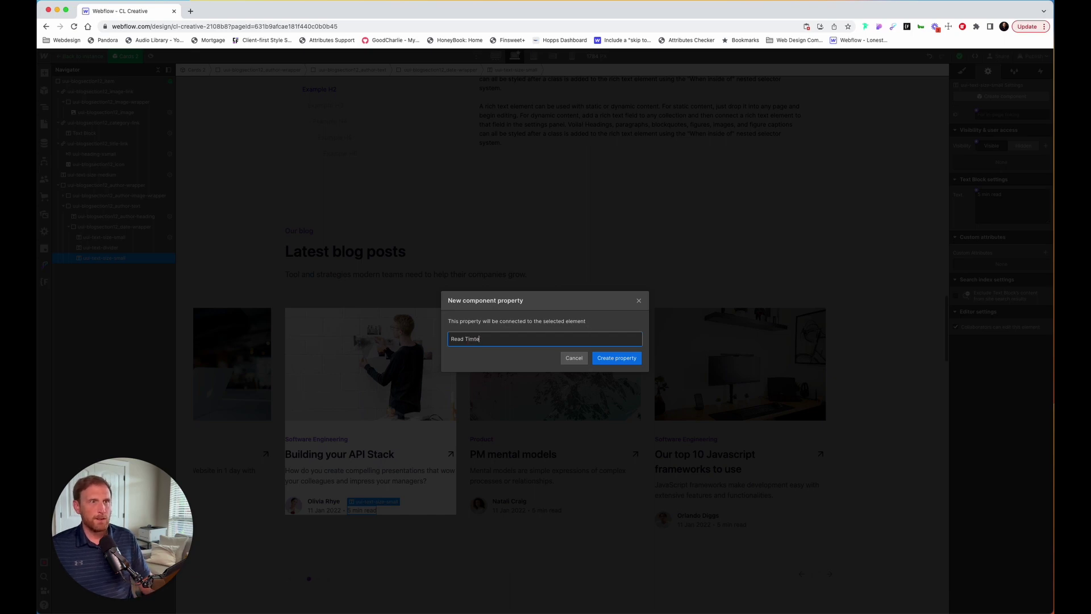
click(618, 359)
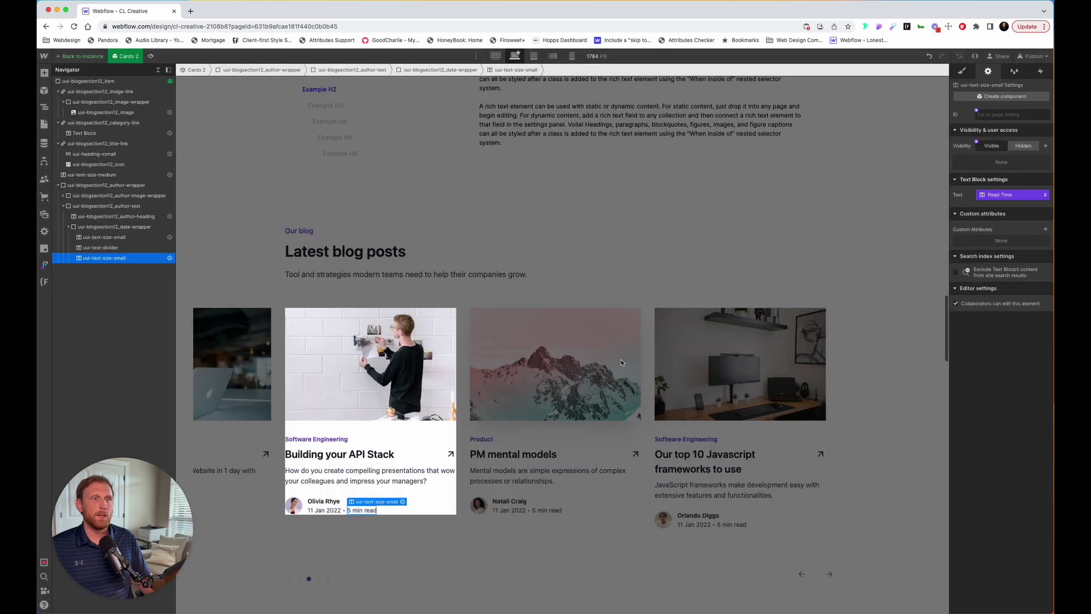
Create a property named Author Image, connect it to the author's avatar in the card, and leave component editing
click(294, 506)
click(976, 249)
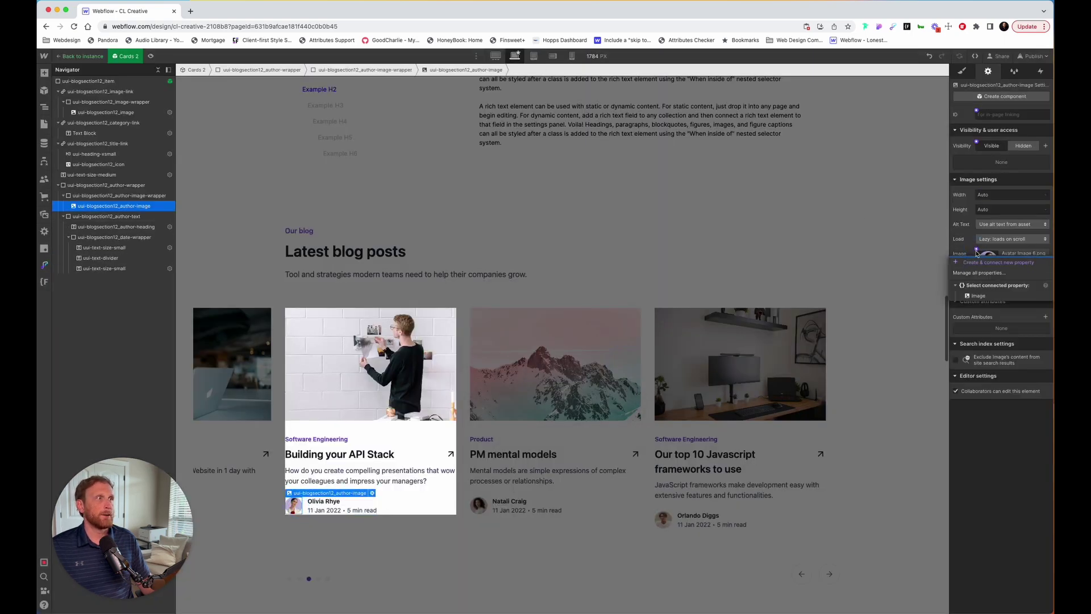
click(986, 264)
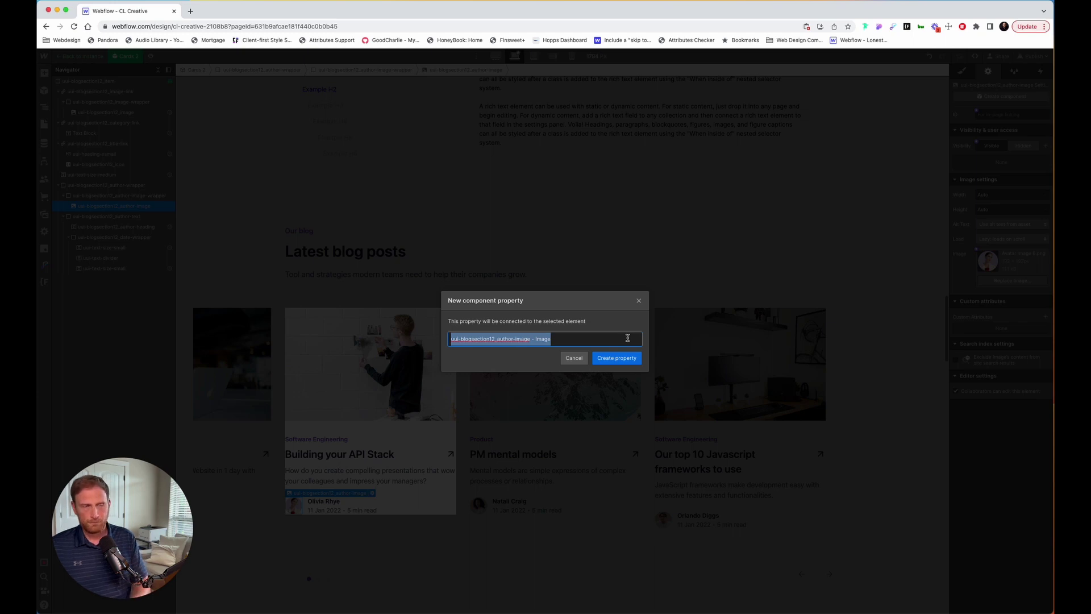
text(Author Imag)
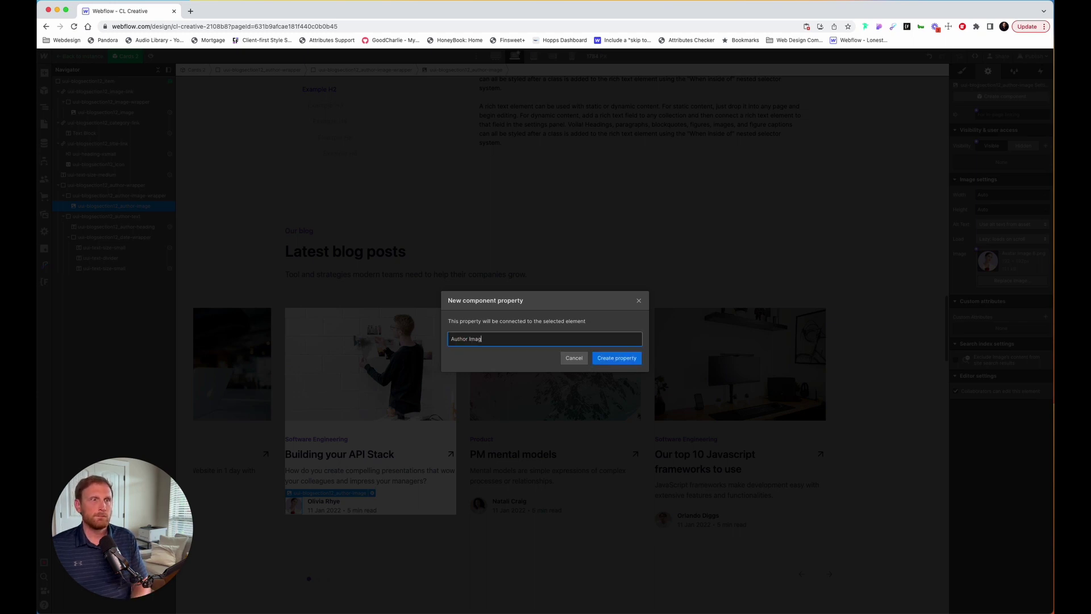
text(e)
click(628, 359)
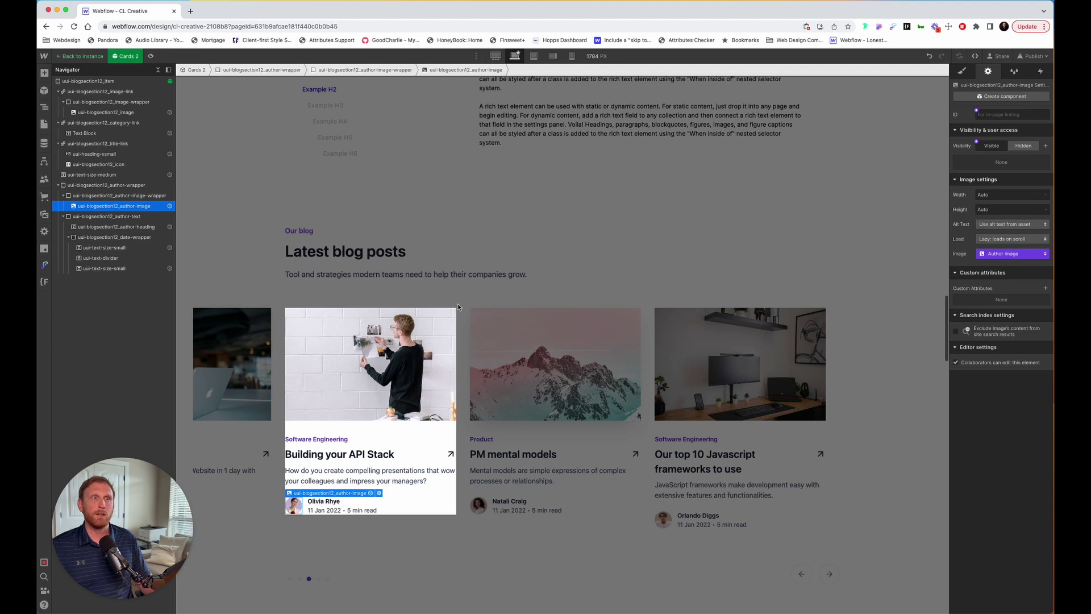
click(442, 289)
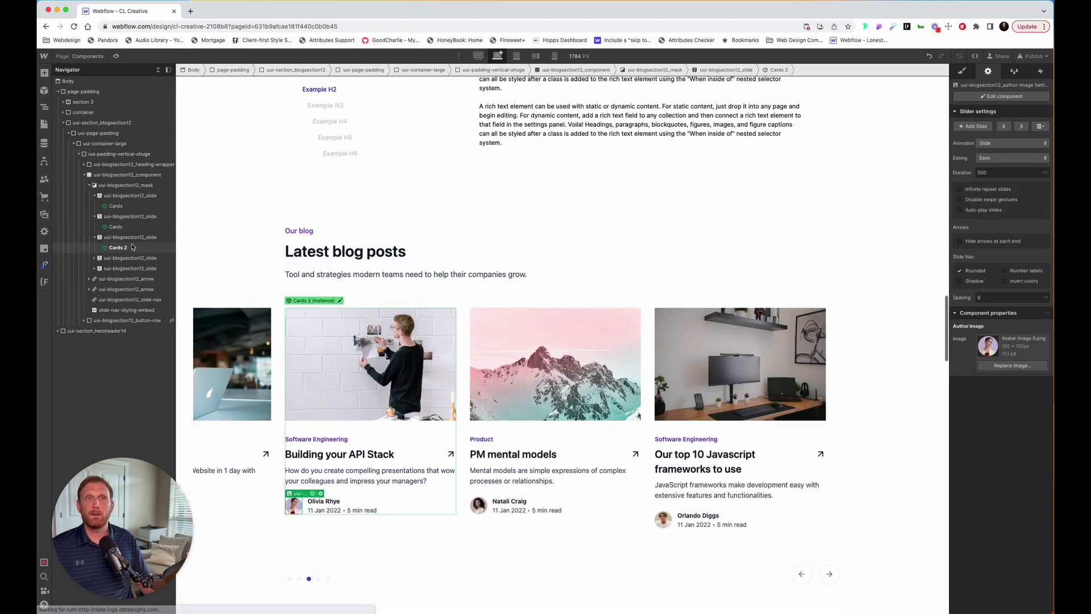
Examine the Cards 2 instance in the third slide and review its component properties from Image through Read Time
scroll(112, 252, up, 10)
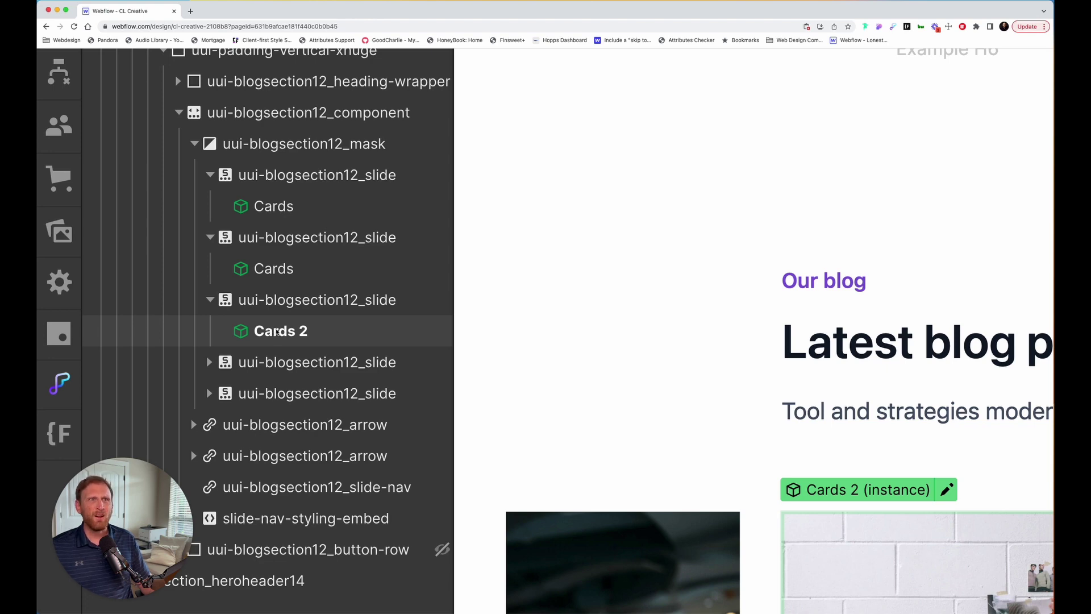
scroll(276, 332, down, 10)
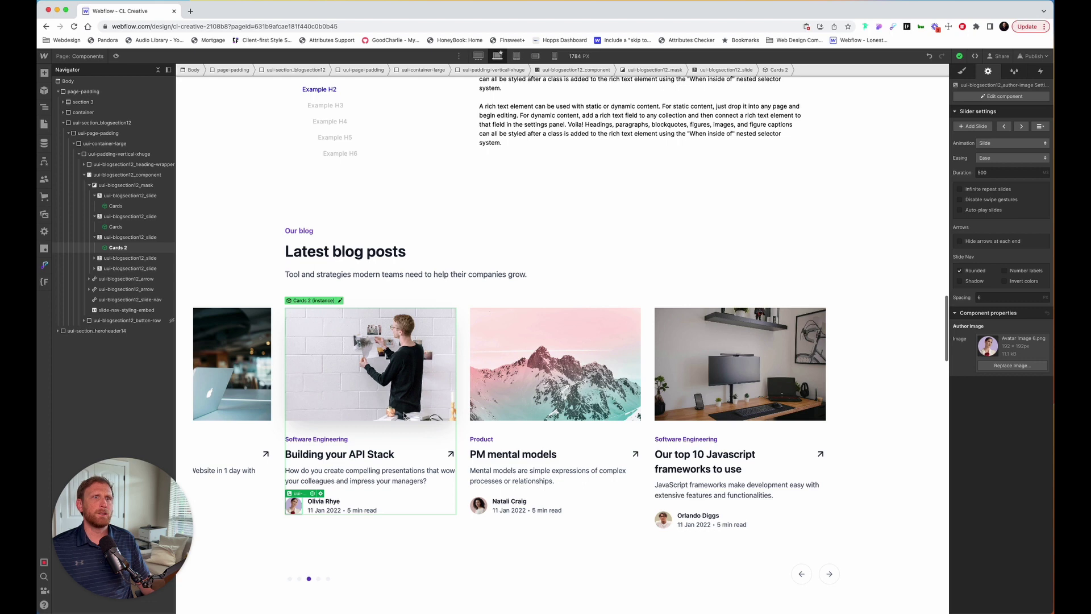
click(368, 395)
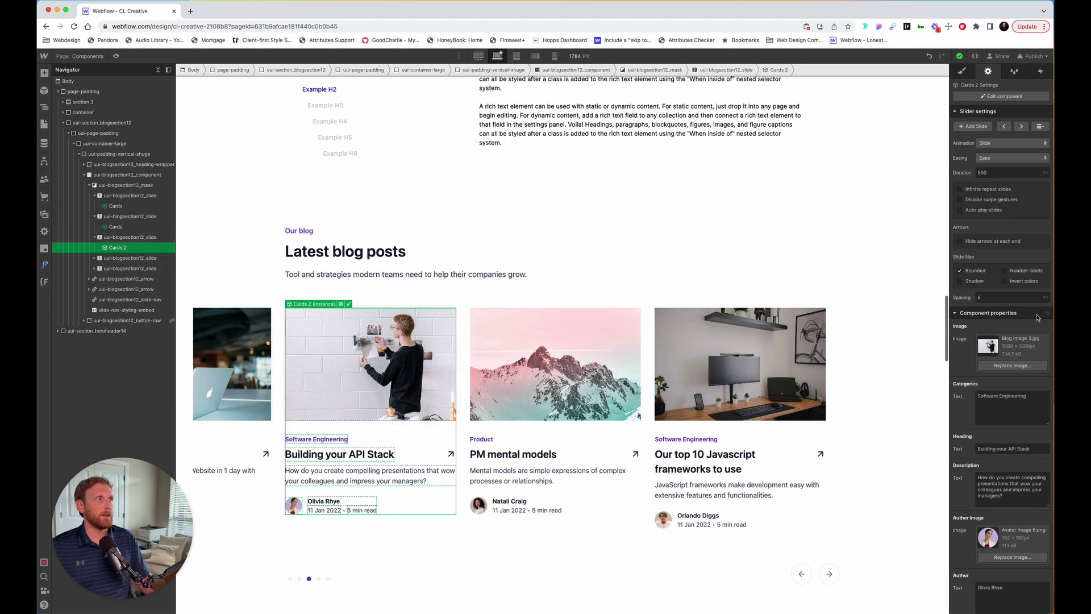
scroll(1024, 382, down, 3)
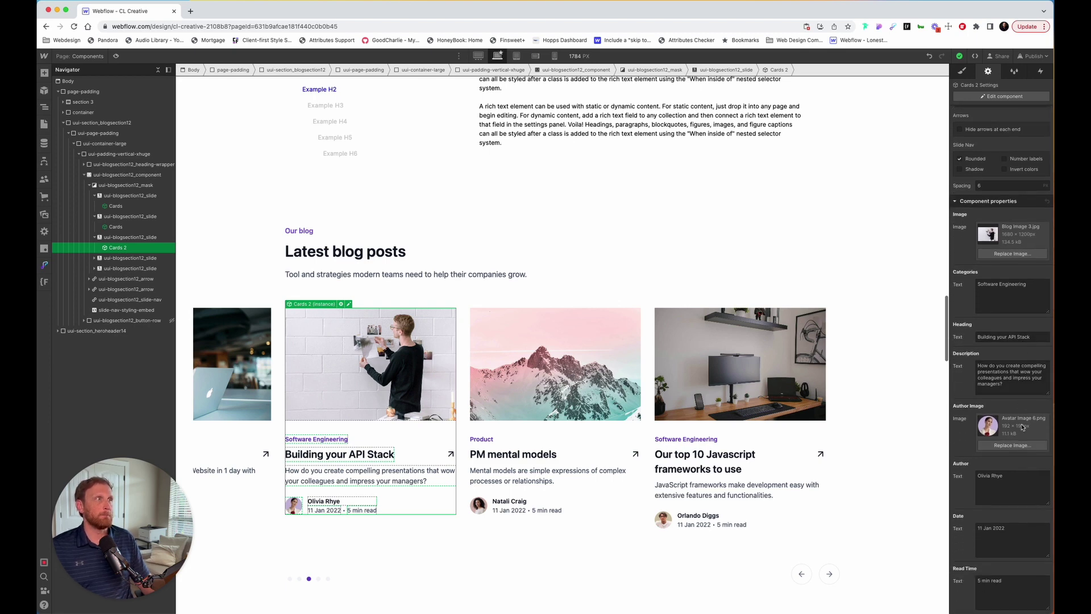
scroll(1012, 234, up, 1)
scroll(1011, 233, up, 5)
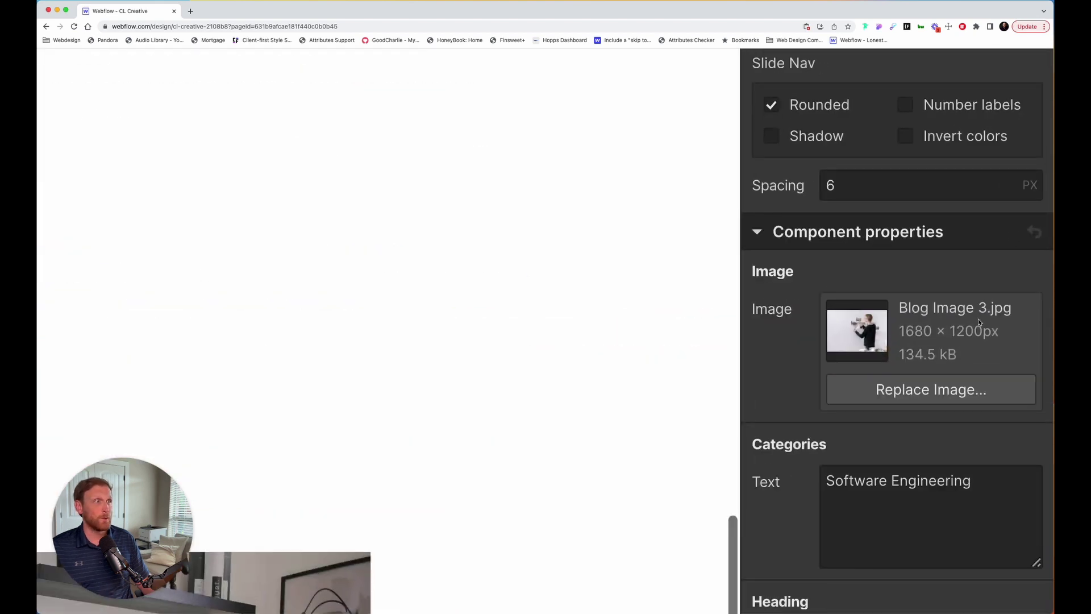
scroll(882, 347, down, 10)
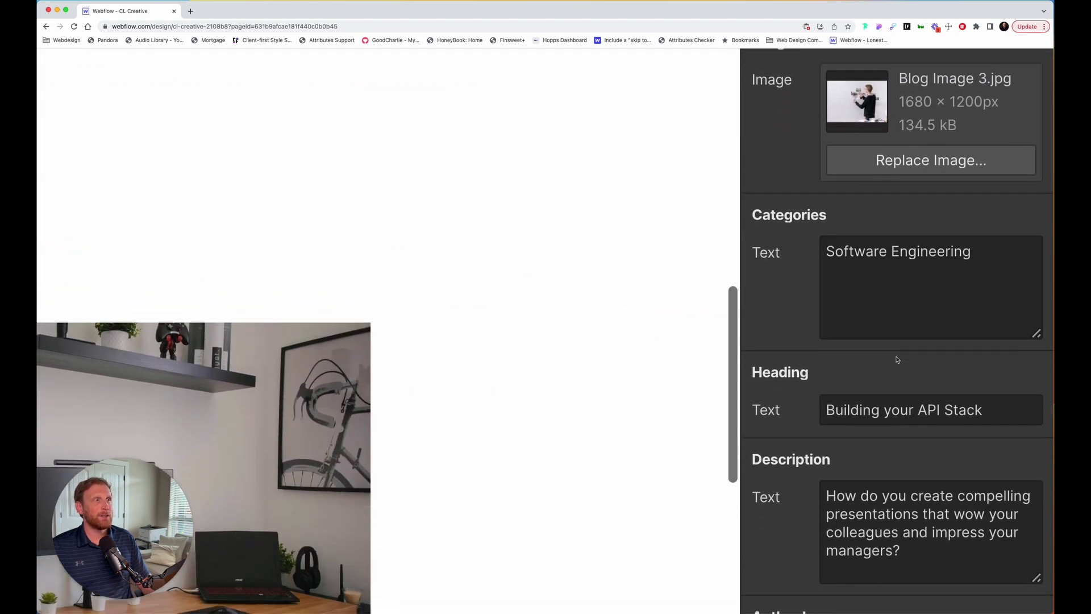
scroll(896, 357, down, 15)
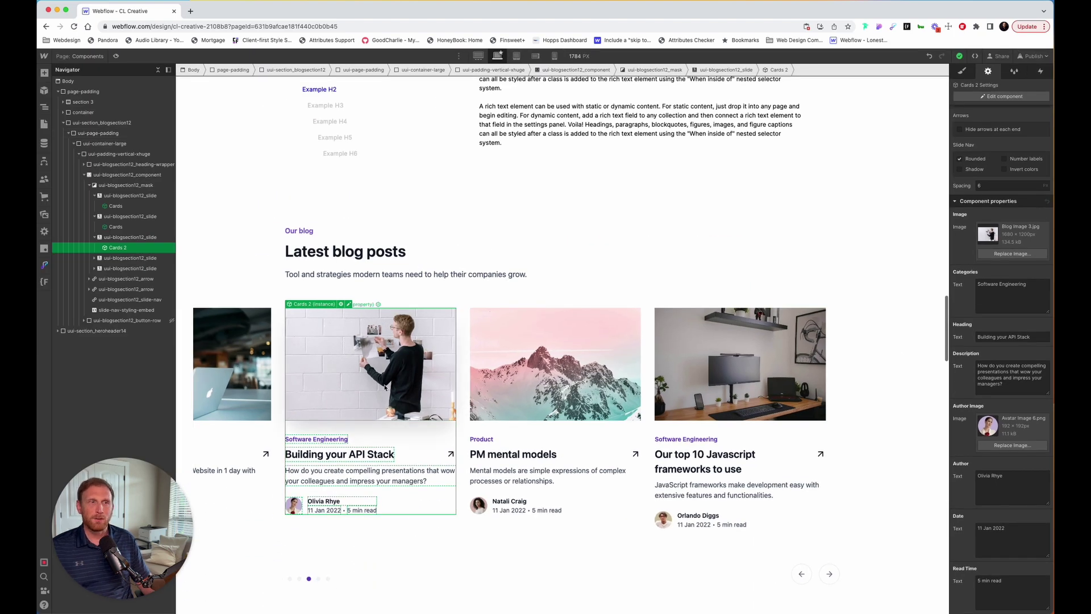
Duplicate the fourth slide, which holds the "PM mental models" card
click(95, 259)
click(95, 260)
click(111, 260)
key(super+d)
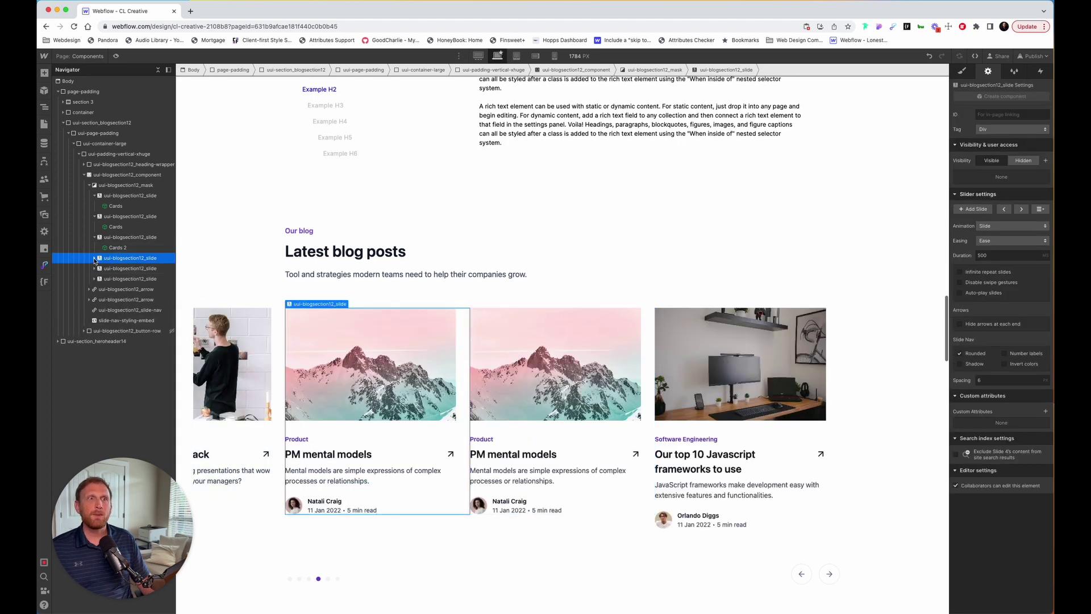
Try copying the Cards 2 instance from the third slide into the fourth slide above its blog item, and delete the copy
click(93, 259)
click(114, 248)
drag(114, 249, 114, 262)
key(alt)
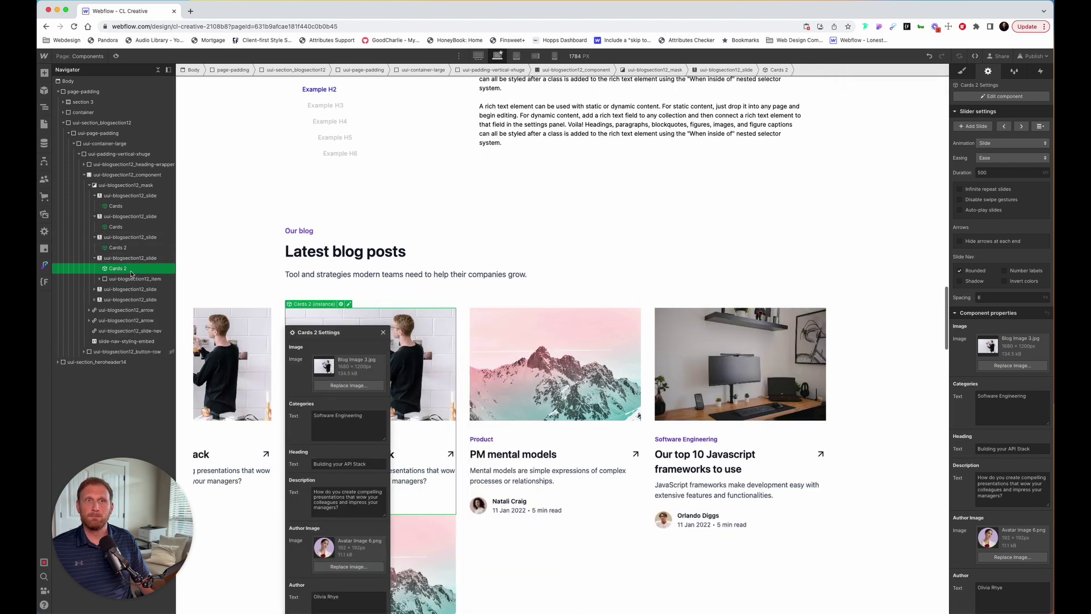
key(BackSpace)
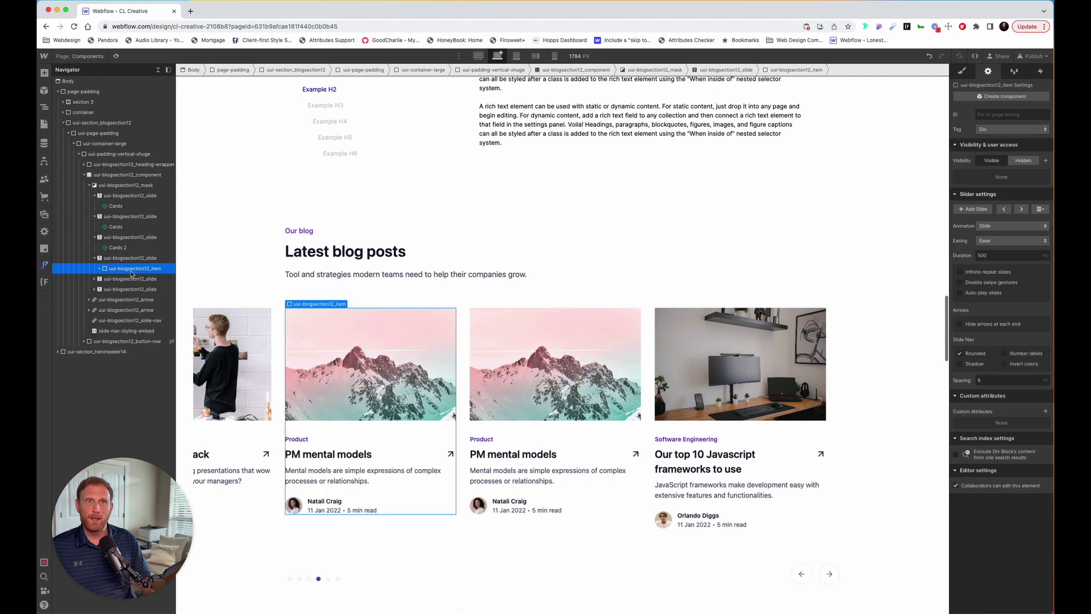
Repeat the copy of the Cards 2 instance into the fourth slide and remove it again
click(116, 248)
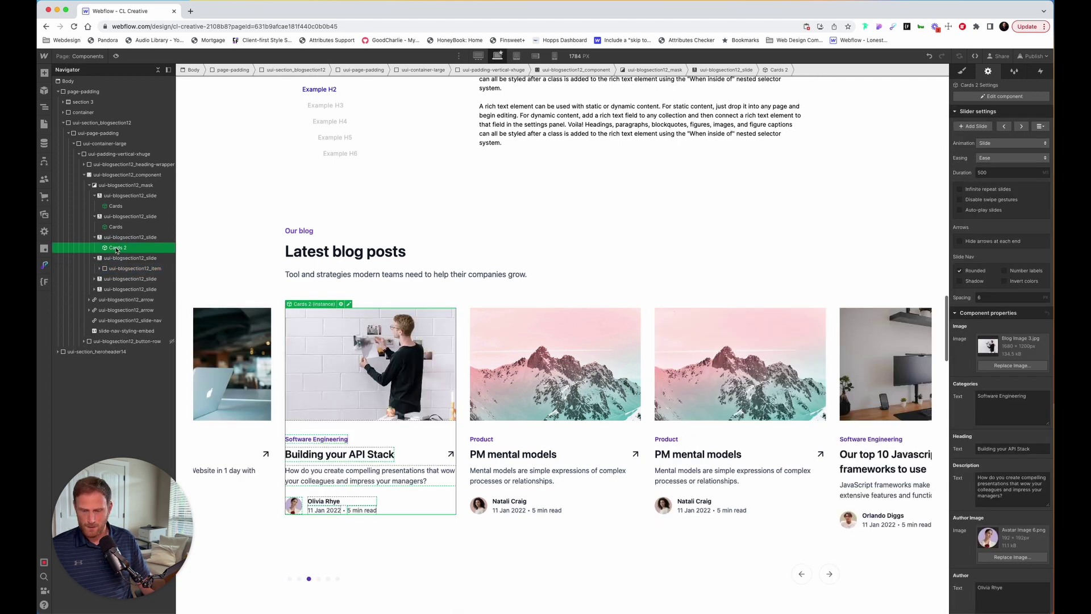
key(alt)
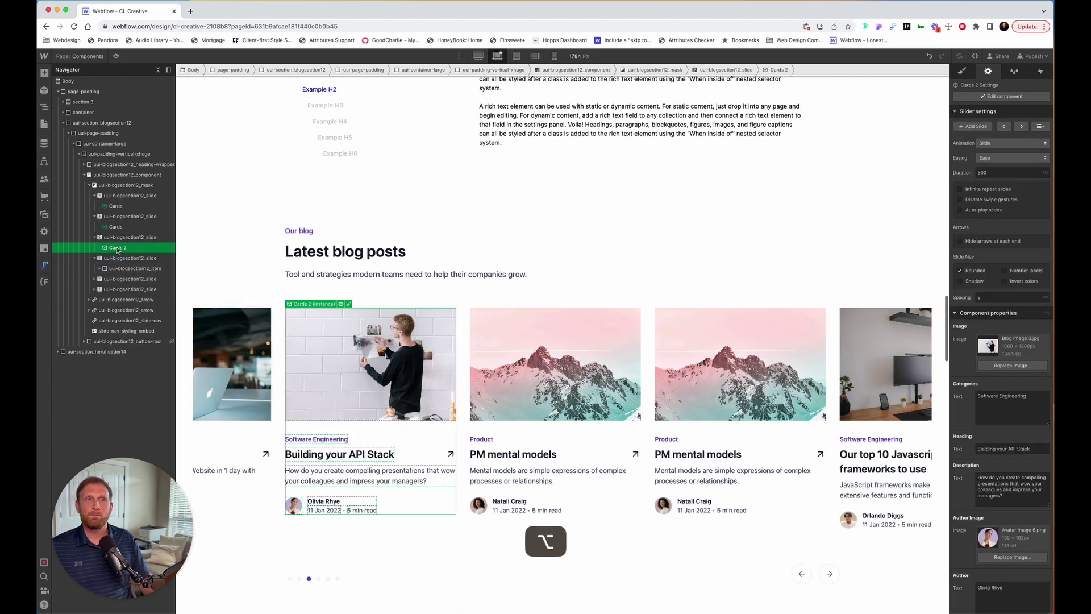
drag(117, 250, 116, 262)
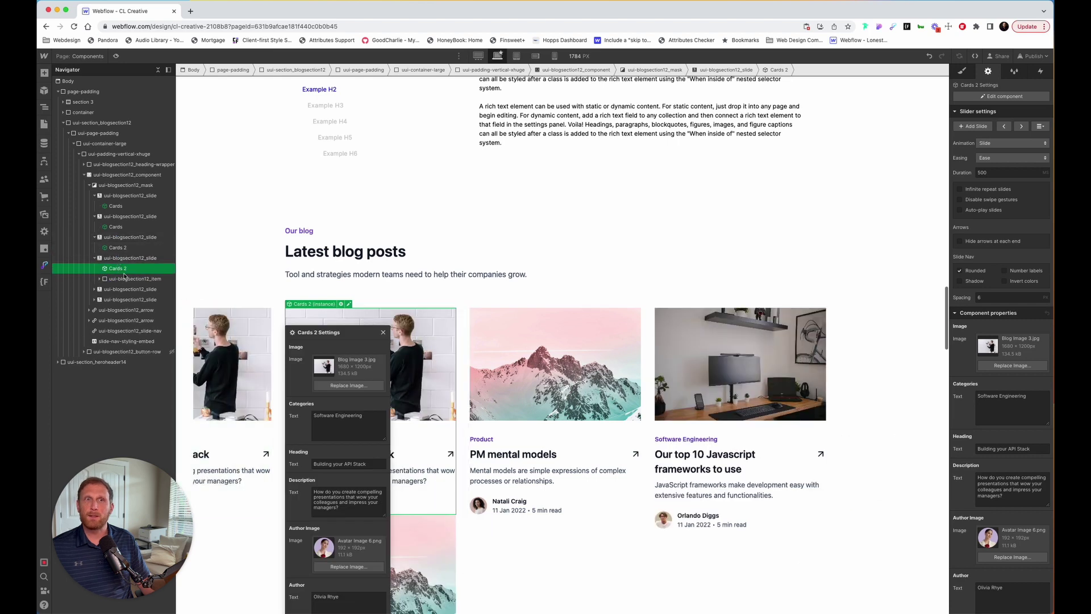
key(Delete)
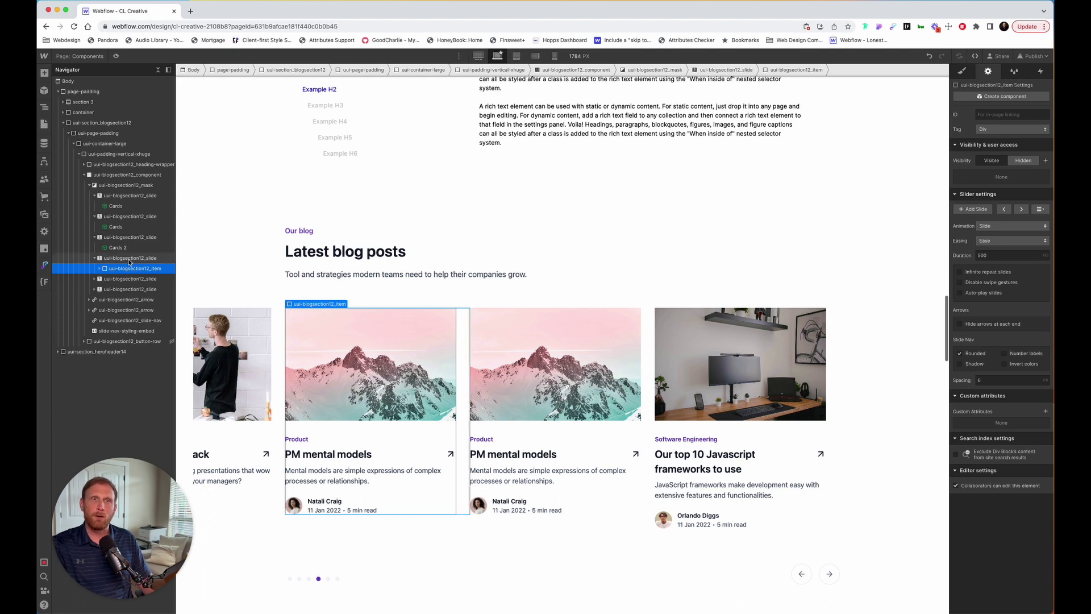
Add a Cards 2 component instance to the fourth slide and delete that slide's original blog item
click(130, 259)
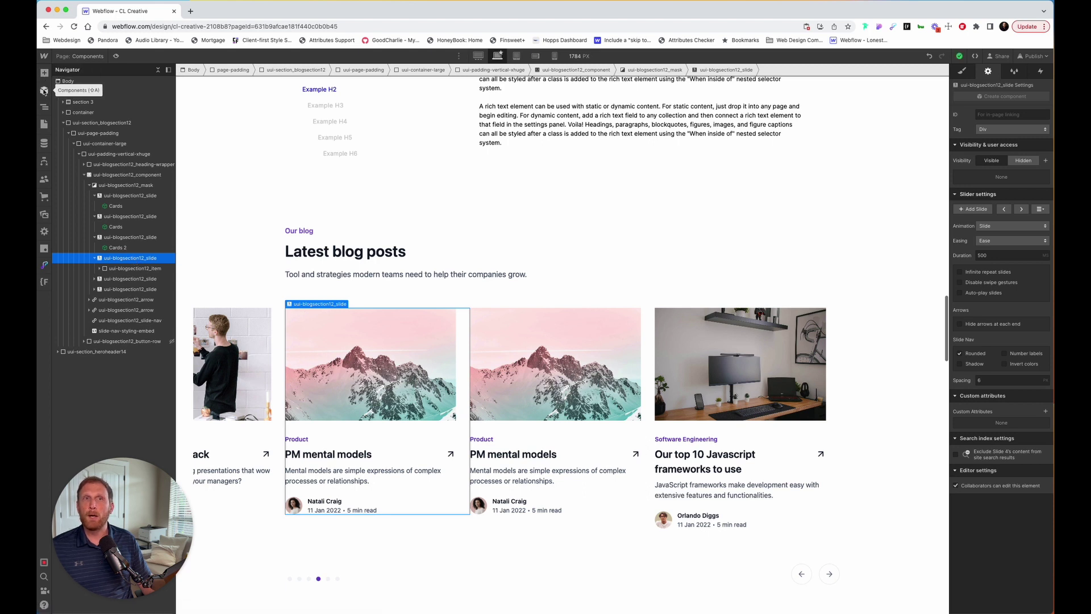
click(43, 91)
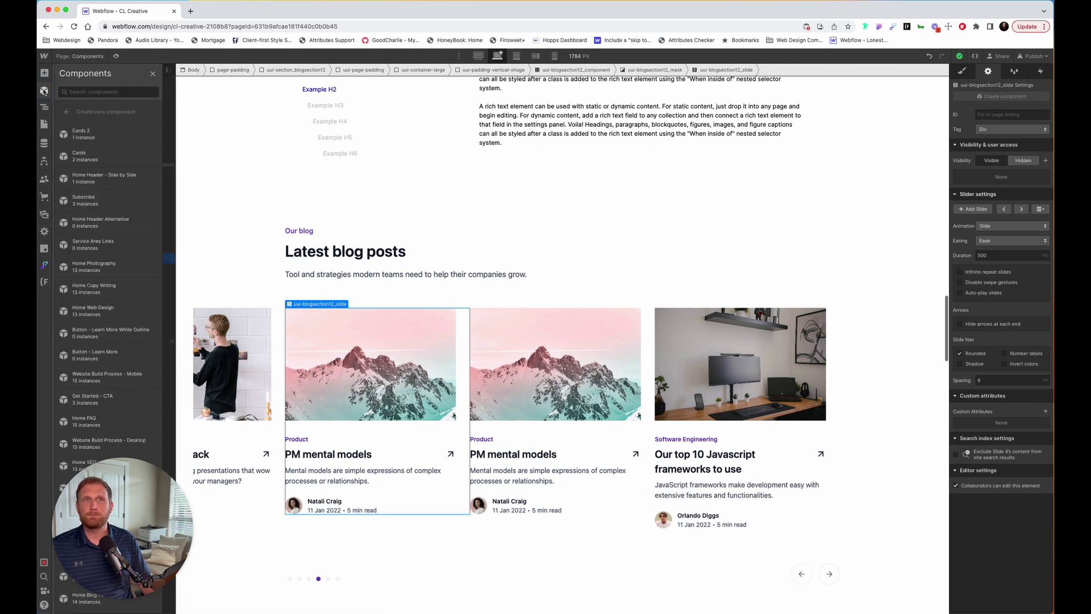
click(79, 134)
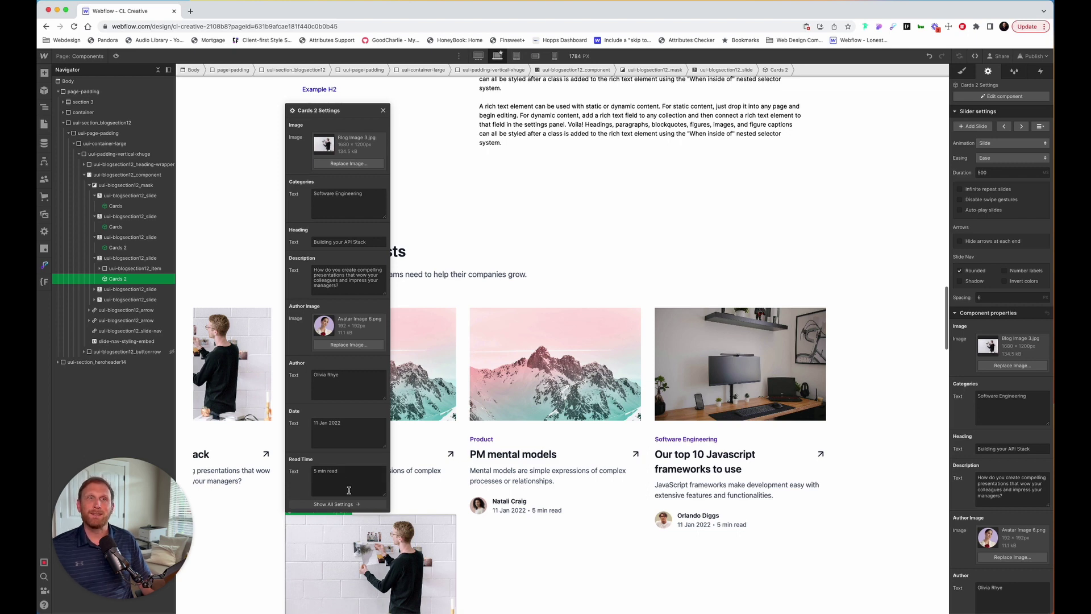
click(384, 111)
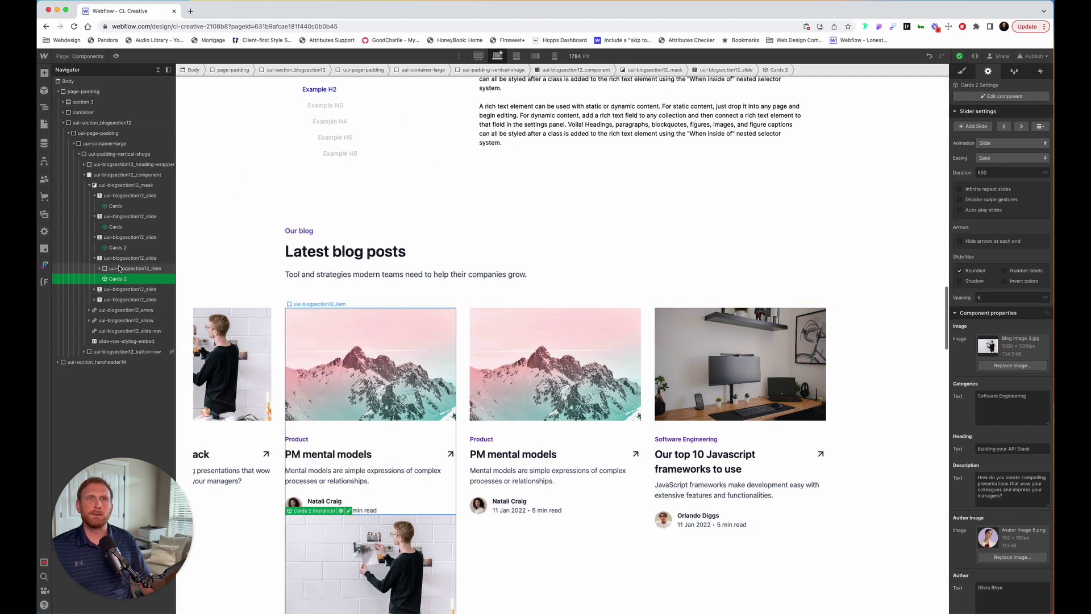
click(119, 268)
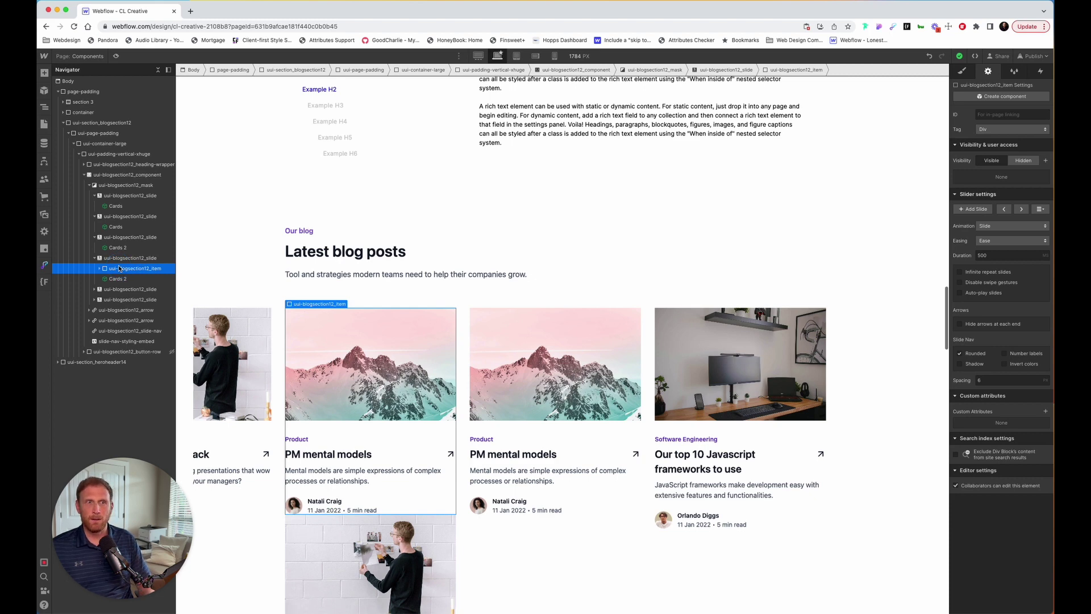
key(Delete)
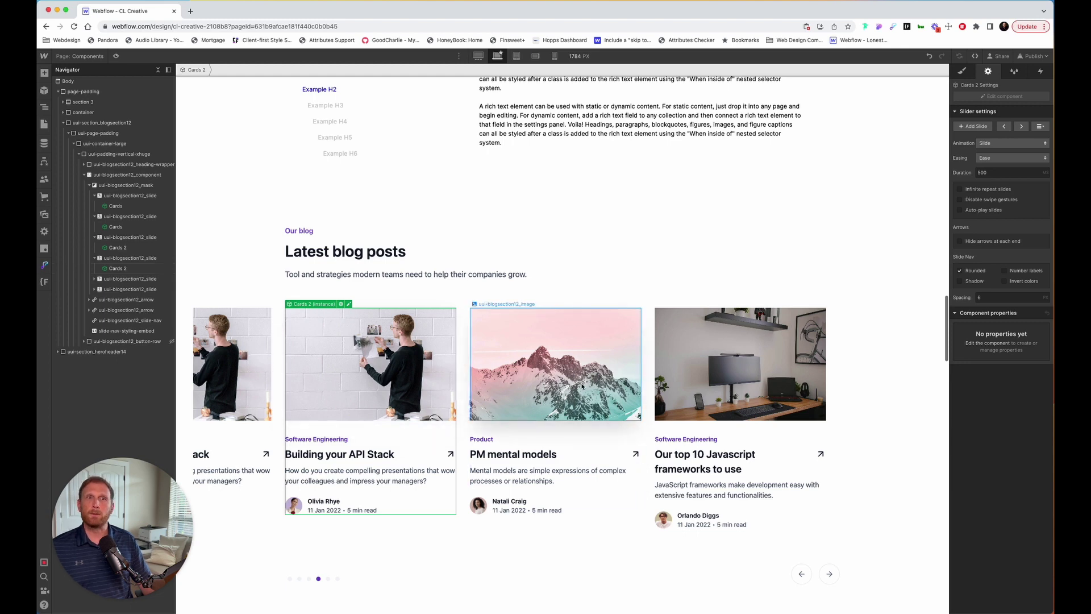
Replace the main image of the fourth slide's Cards 2 instance with the branding-strategy photo of a man holding a laptop on steps
click(127, 270)
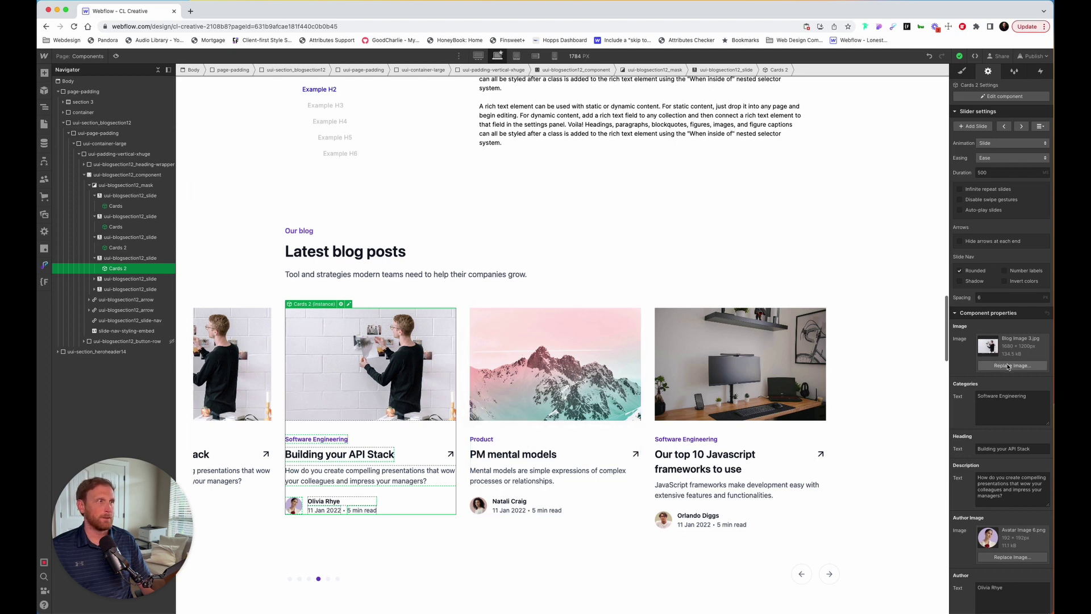
key(j)
scroll(106, 273, down, 3)
click(141, 248)
click(139, 304)
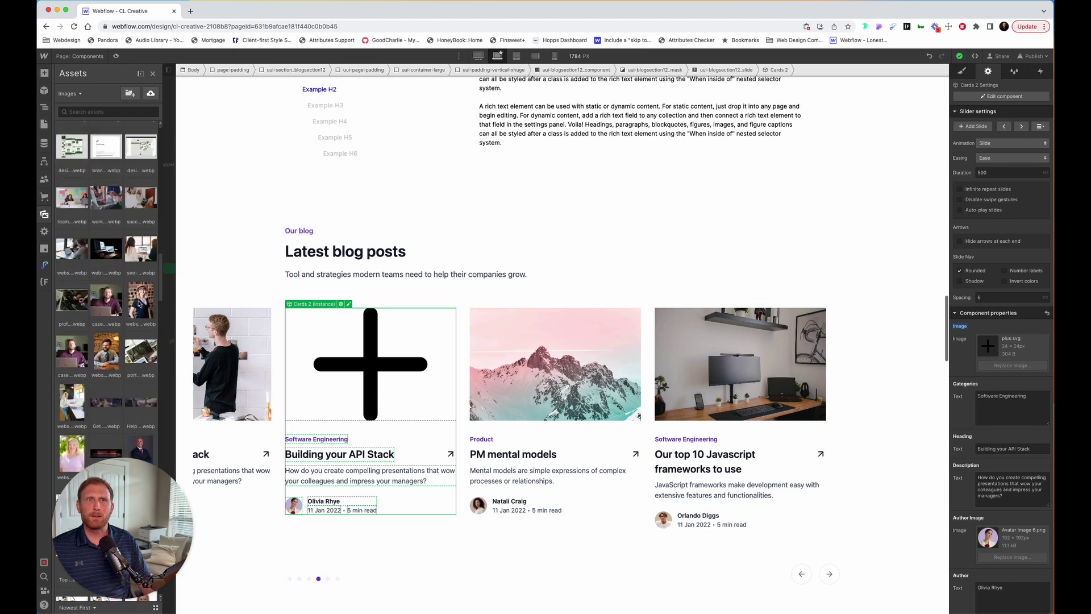
click(139, 304)
click(138, 304)
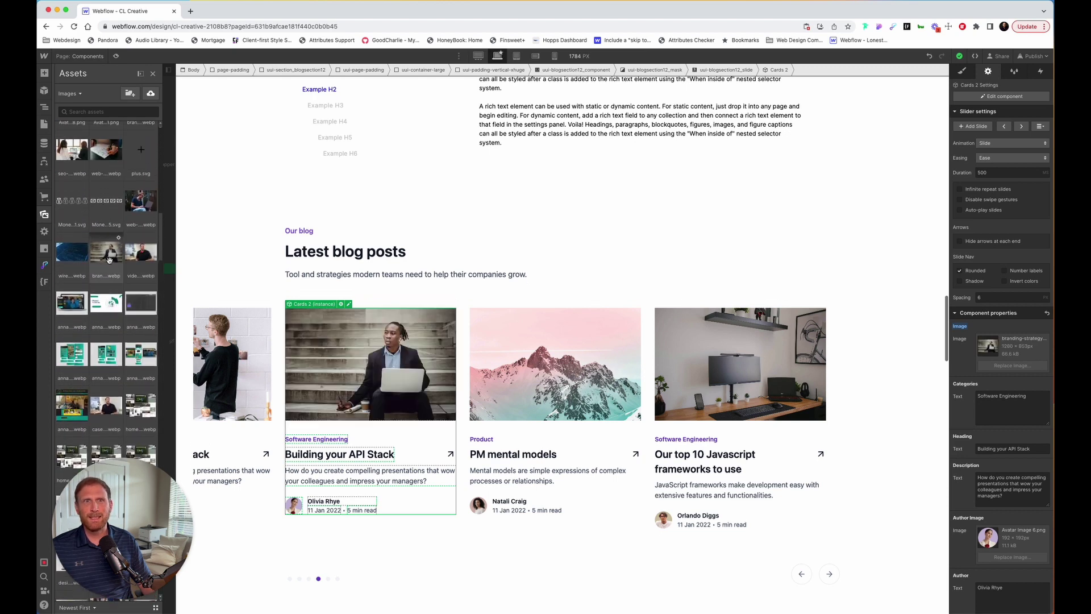
click(331, 464)
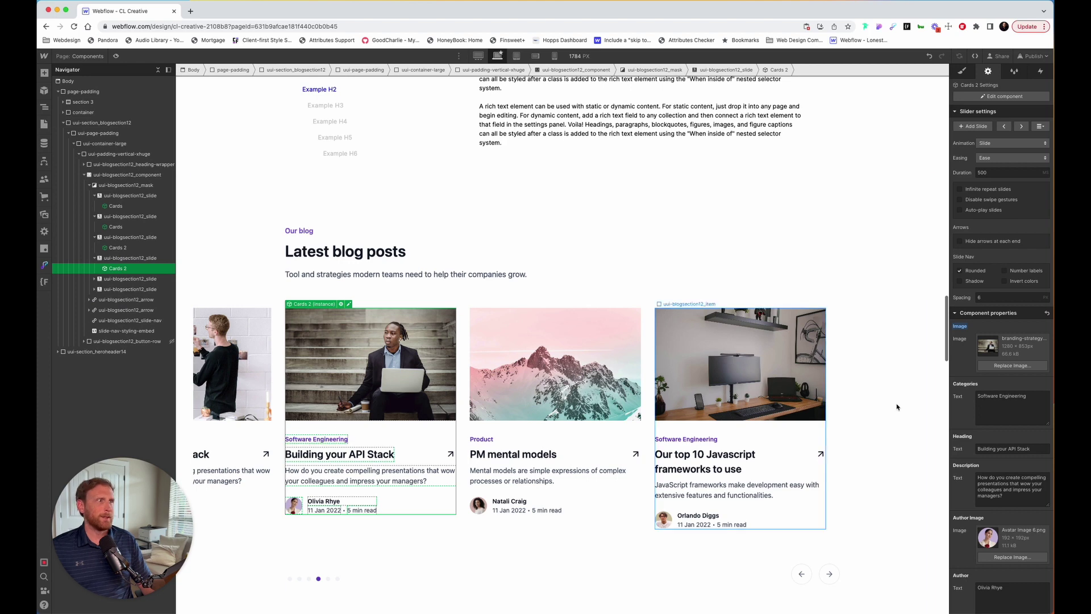
Set the fourth slide card's category to "Product" and its heading to "PM Mental Models"
triple_click(1001, 397)
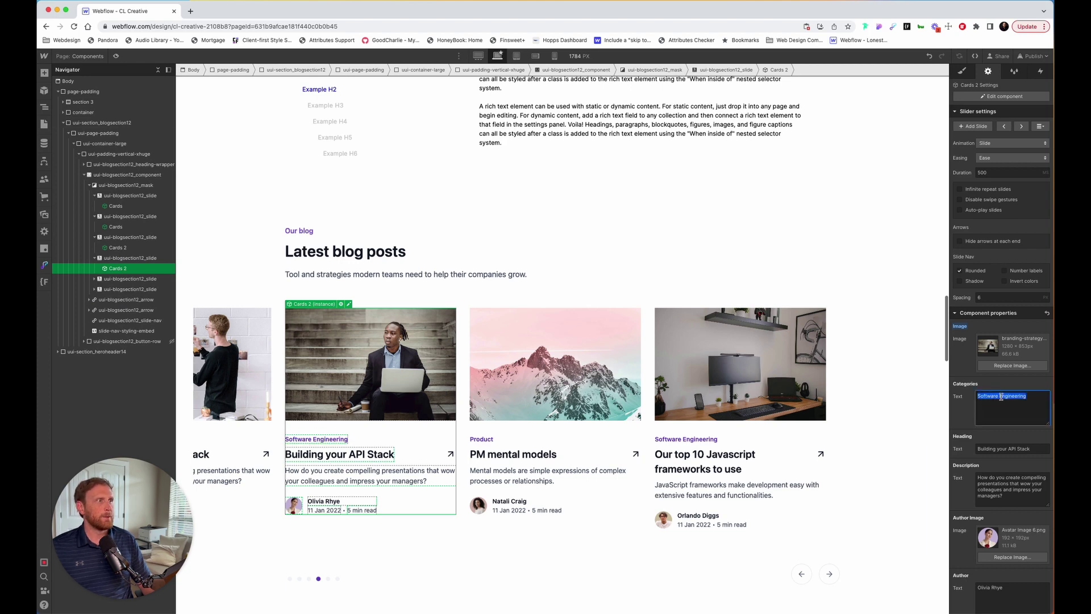
text(Produt)
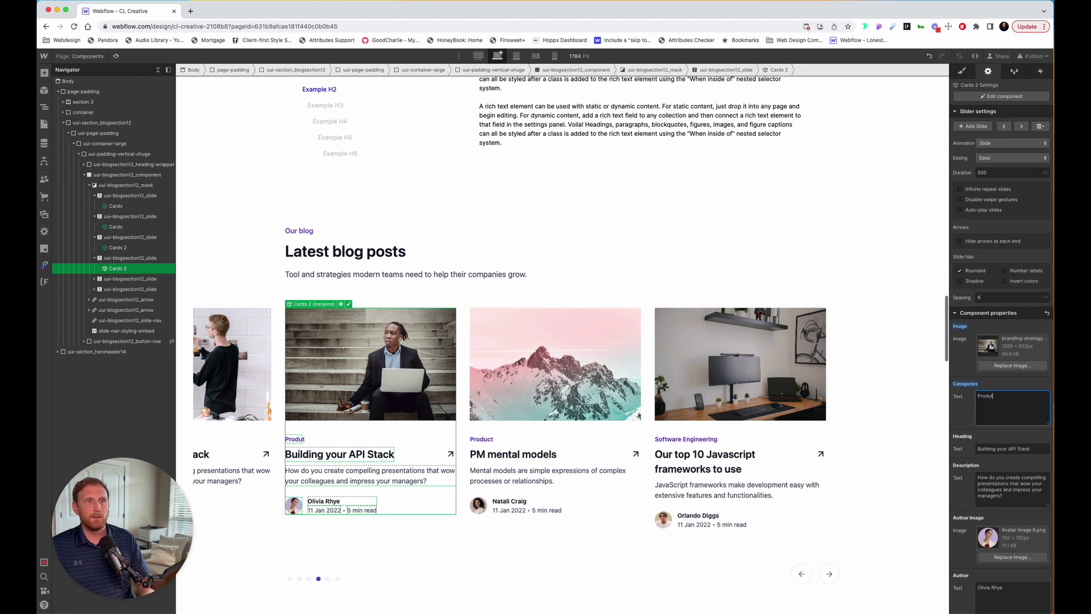
key(BackSpace)
text(ct)
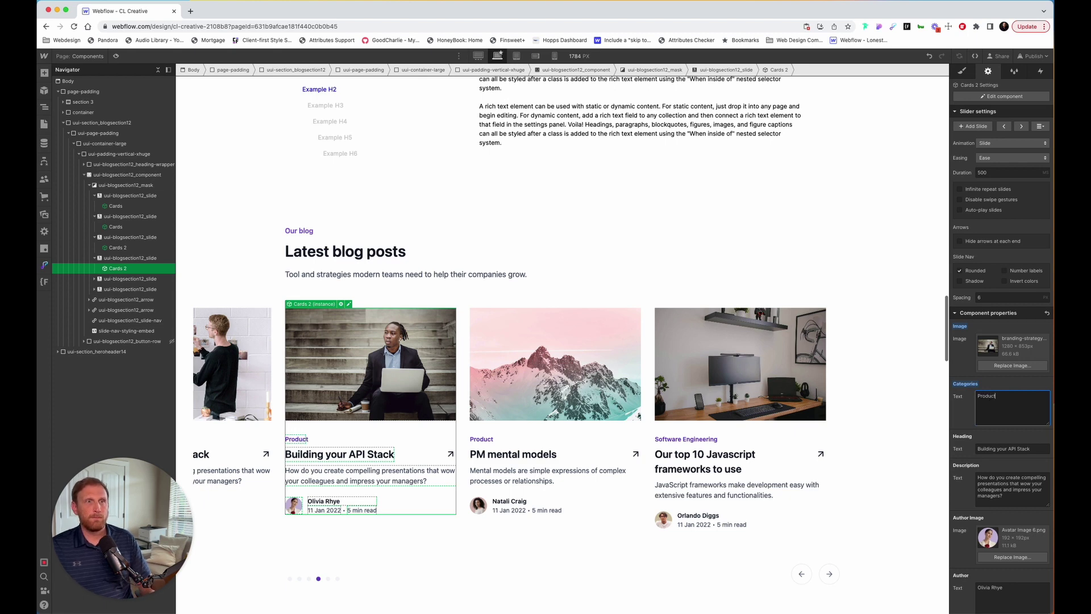
click(1005, 449)
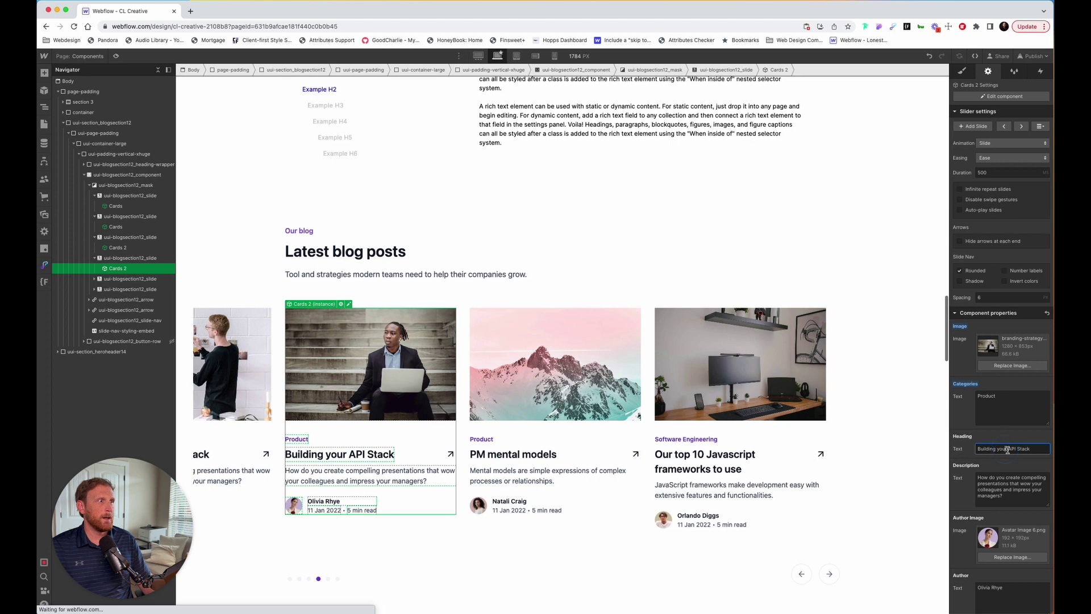
triple_click(1010, 450)
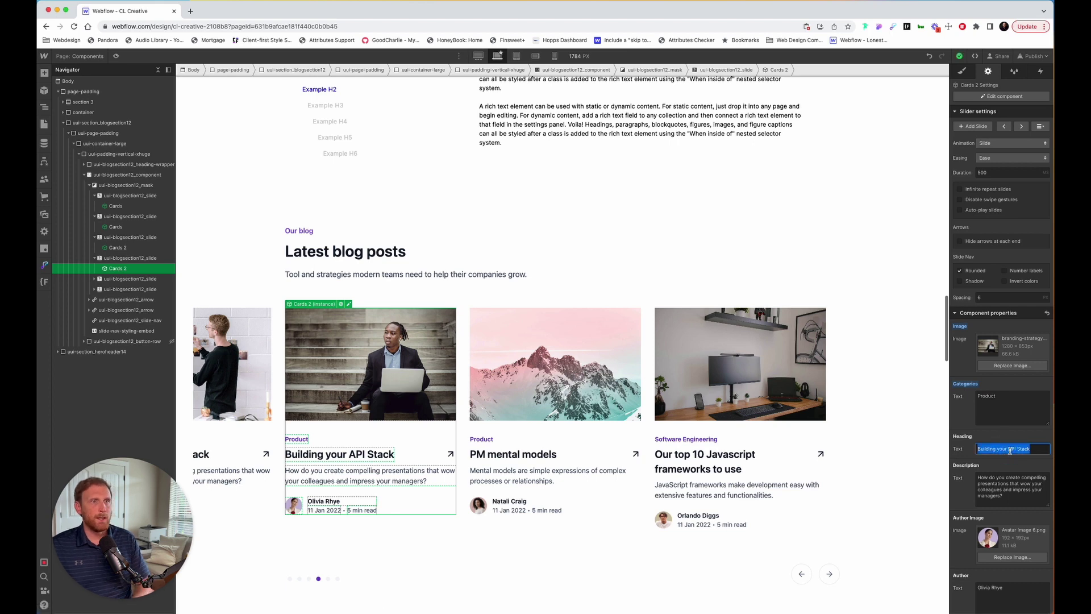
text(PM Menta)
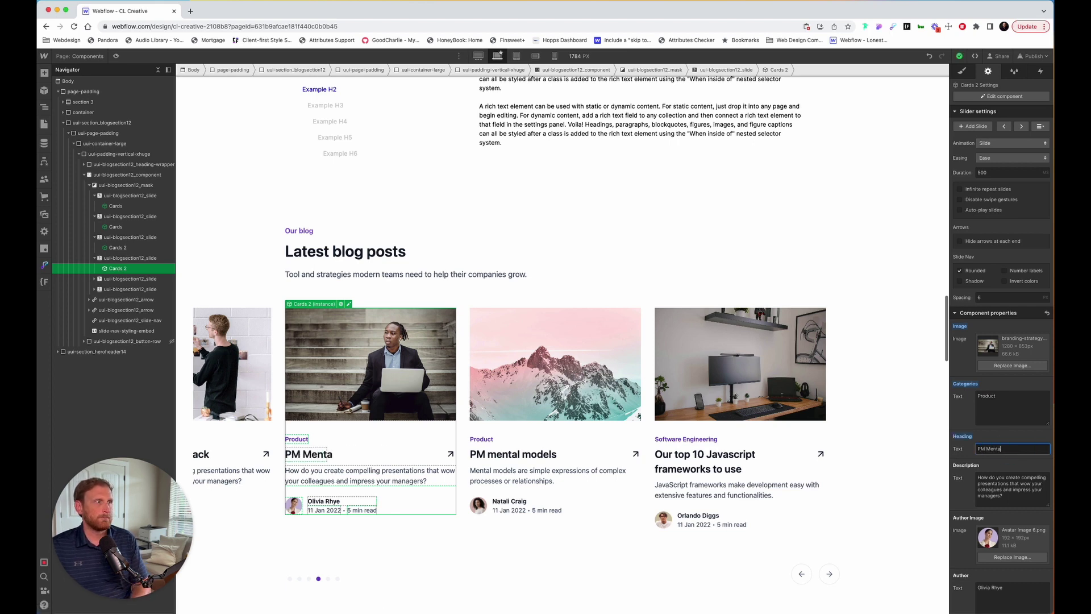
text(l Models)
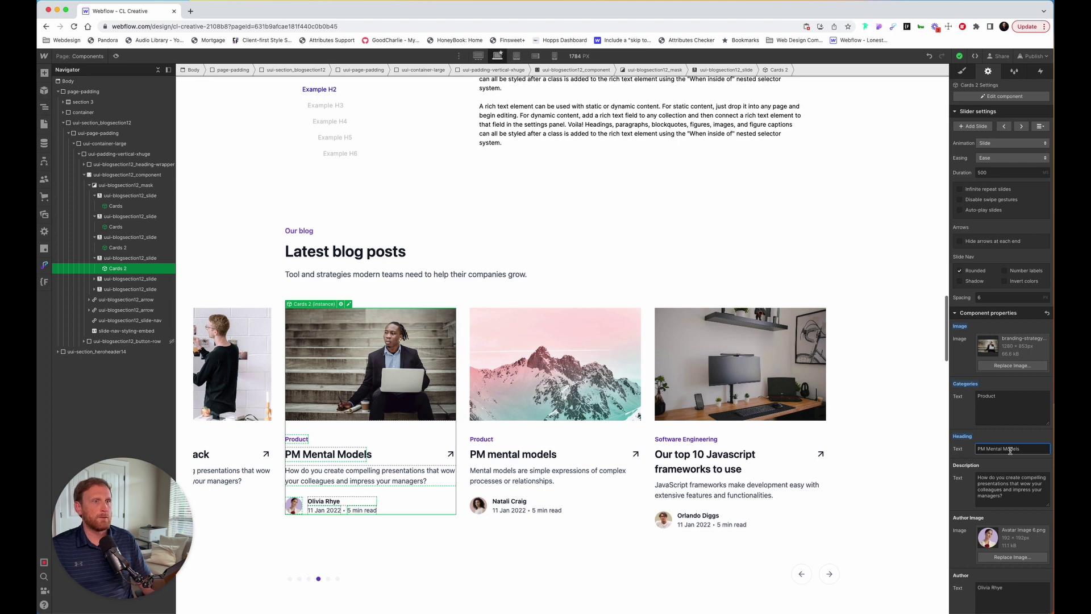
Set the fourth slide card's description to "Mental models are simple expressions of complex processes or reltaionships"
triple_click(996, 486)
text(Mental models are simple expres)
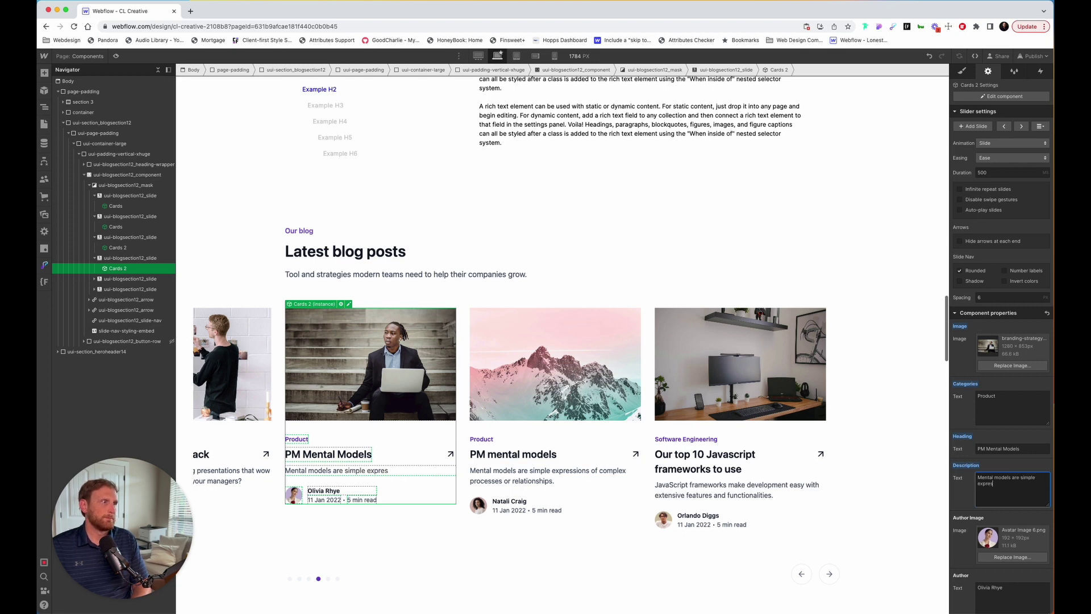
text(sions of complex)
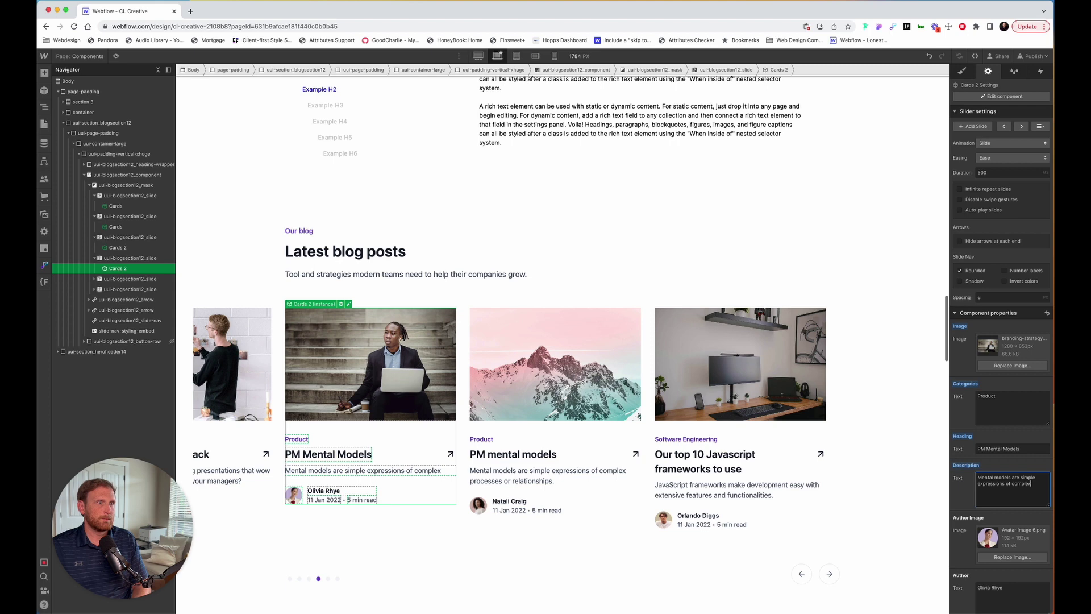
text( processe)
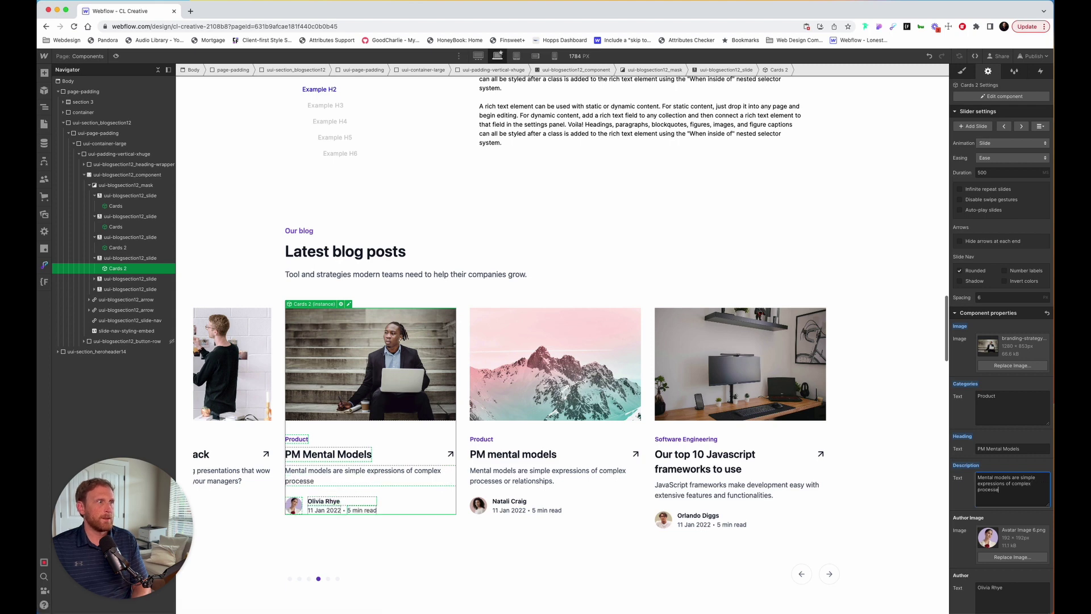
text(s or reltaionships)
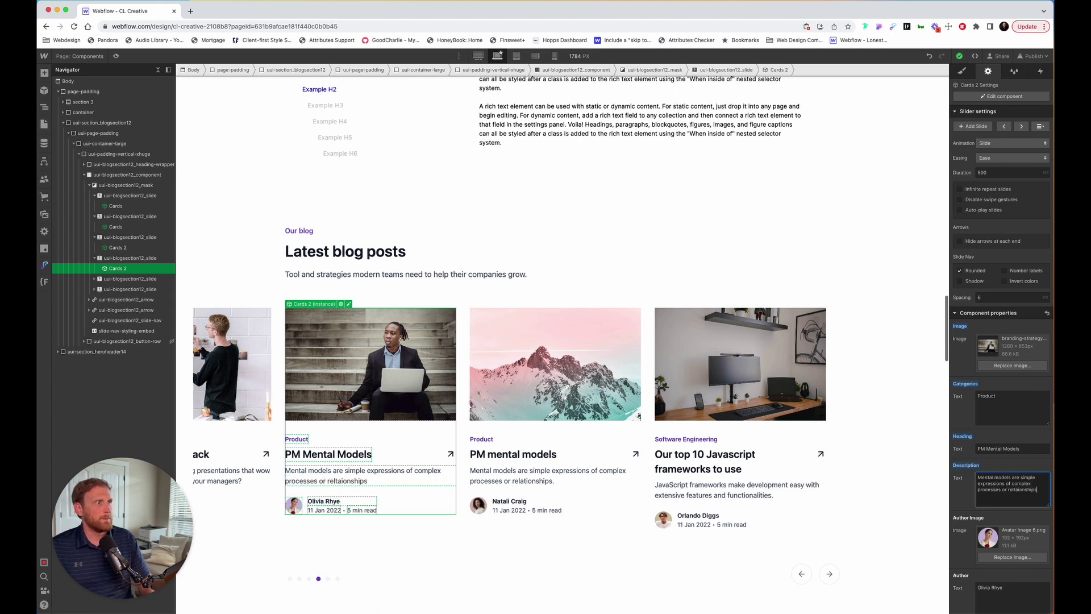
Replace the card's author image with the avatar-group-01 portrait and change the author's first name
click(1004, 557)
click(141, 294)
scroll(91, 312, down, 5)
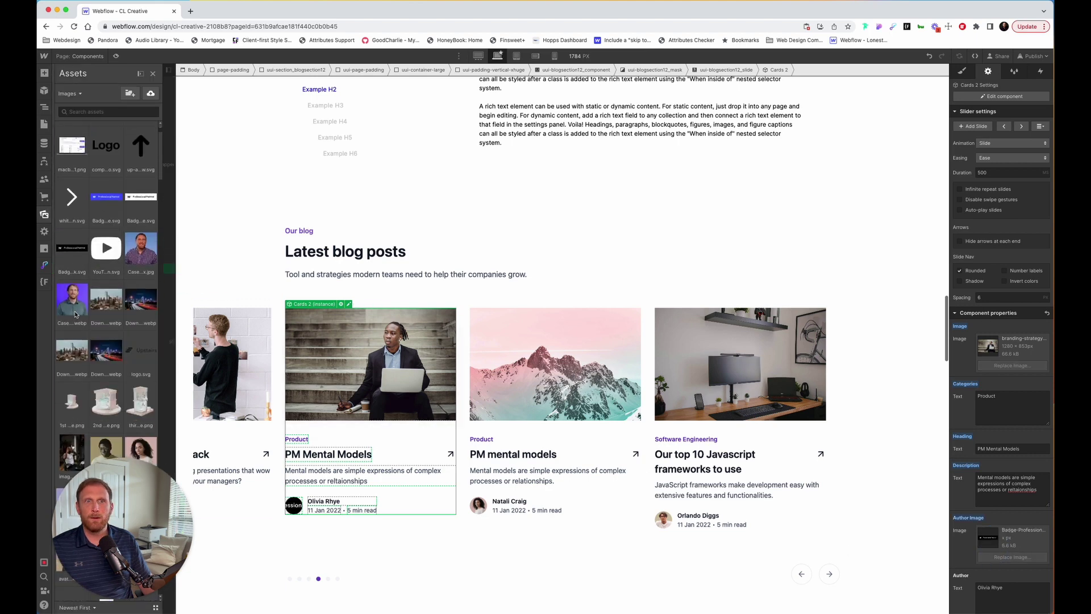
click(104, 257)
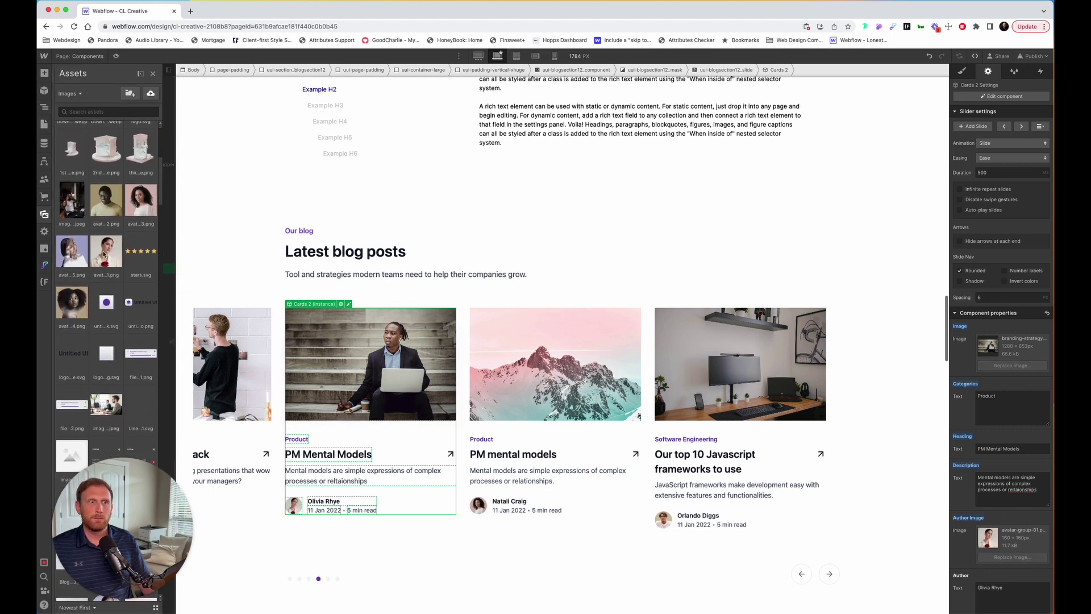
scroll(1016, 571, down, 3)
double_click(987, 513)
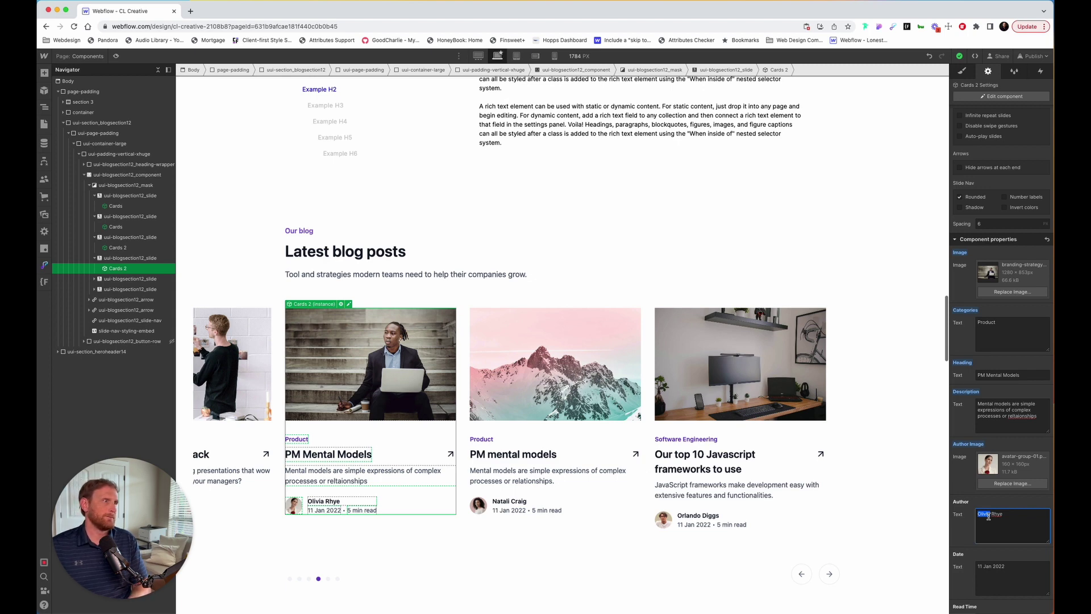
text(Jen)
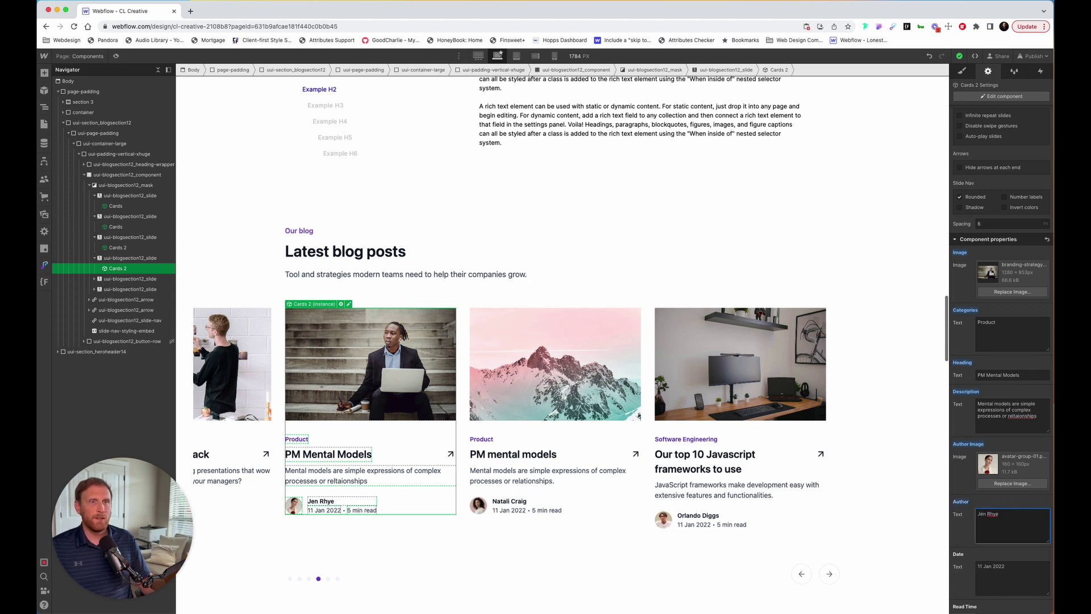
Set the card's date to "14 Jan 2022" and its read time to "7 min read"
triple_click(986, 566)
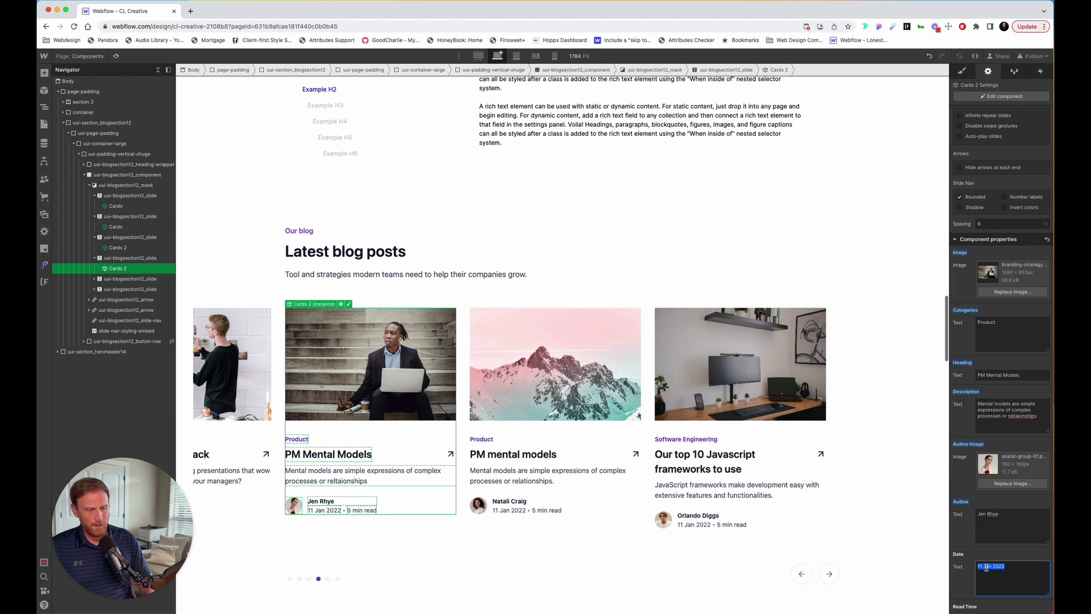
key(Right)
key(BackSpace)
text(4)
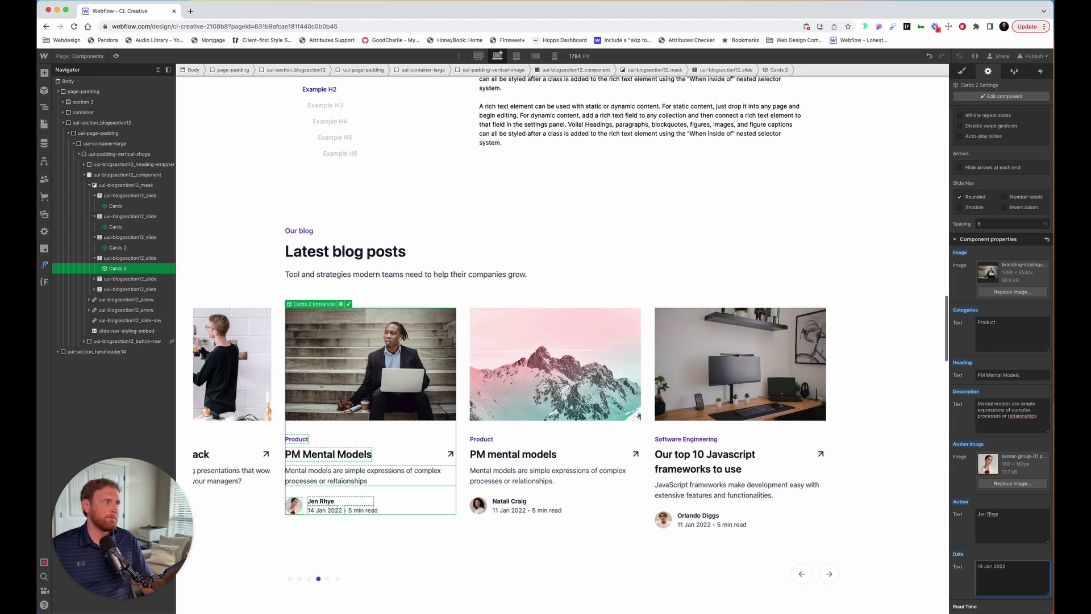
scroll(1011, 578, down, 2)
drag(991, 583, 979, 583)
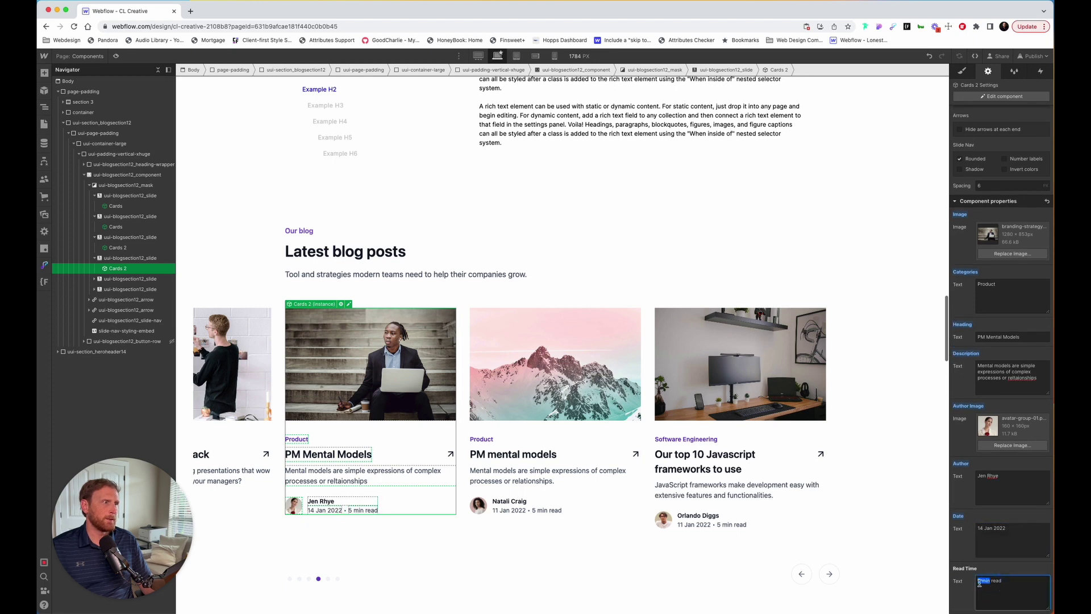
text(7)
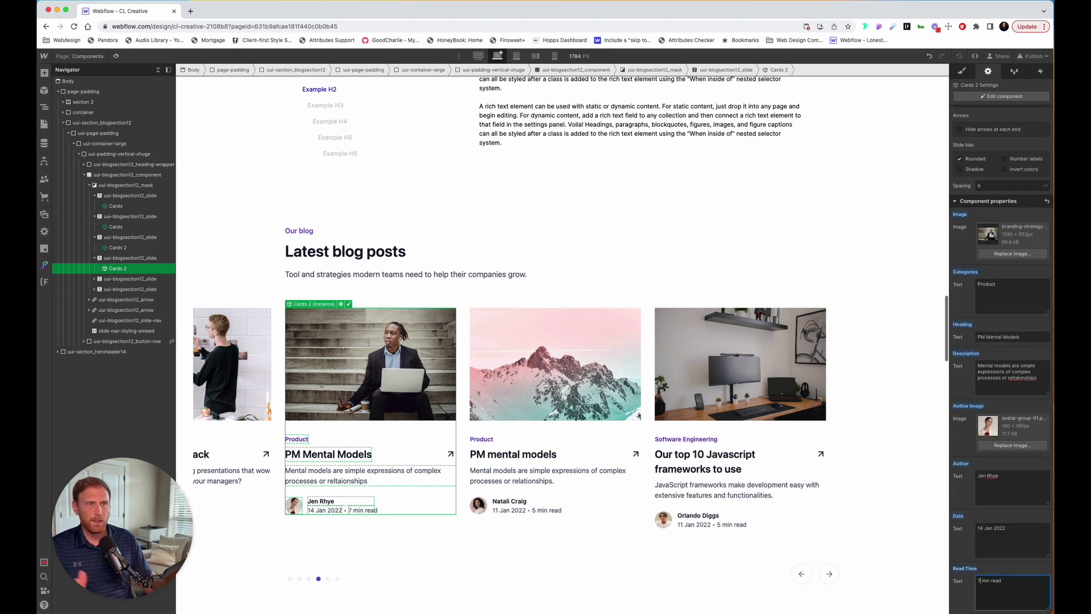
click(481, 563)
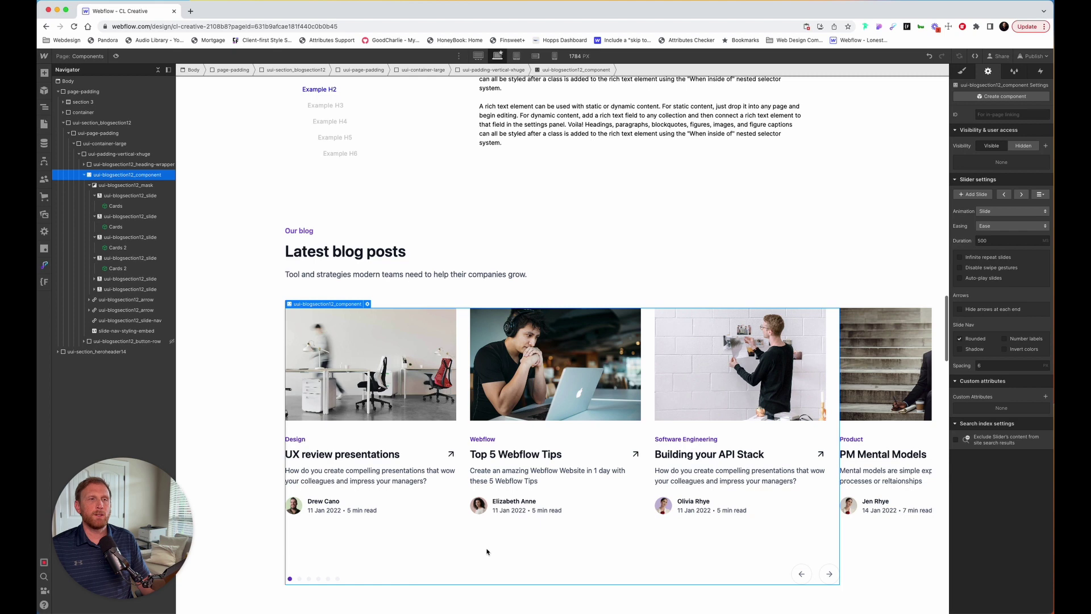
Edit the Cards 2 component from the third slide's instance and move its category link below the title link
click(670, 358)
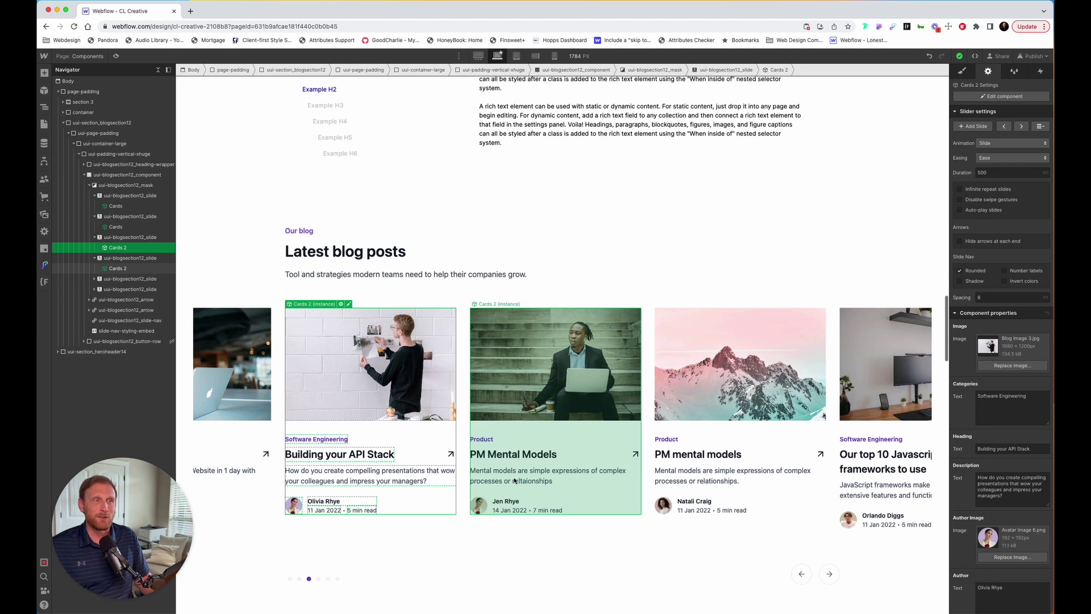
double_click(542, 442)
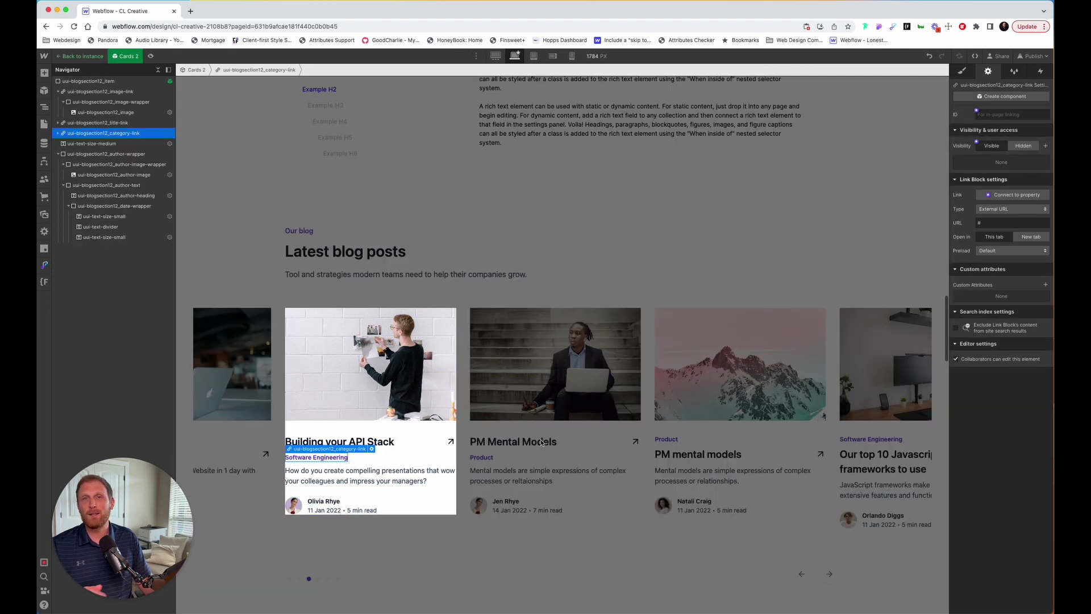